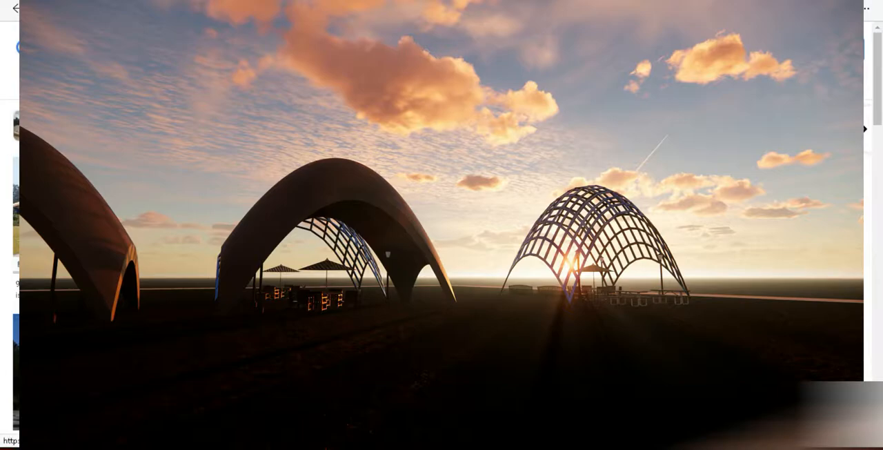
- Browse the pavilion image search results for design references
scroll(372, 327, "down", 1)
scroll(373, 327, "down", 2)
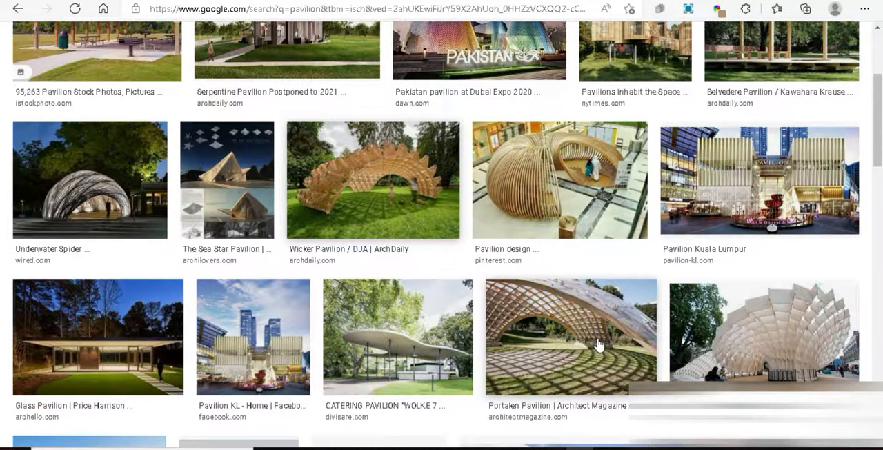
scroll(583, 334, "up", 2)
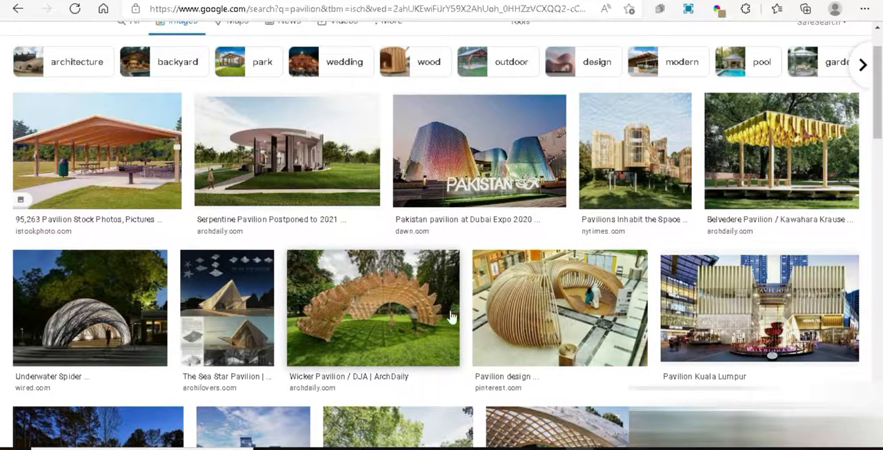
scroll(452, 317, "down", 2)
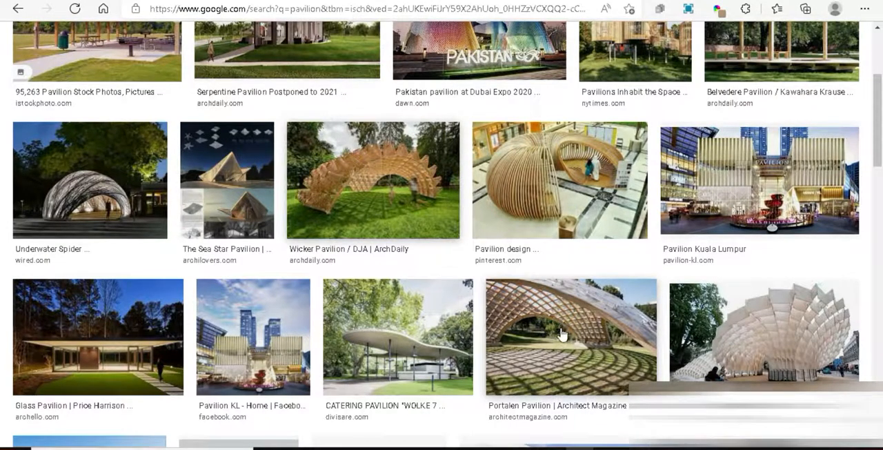
scroll(562, 333, "down", 1)
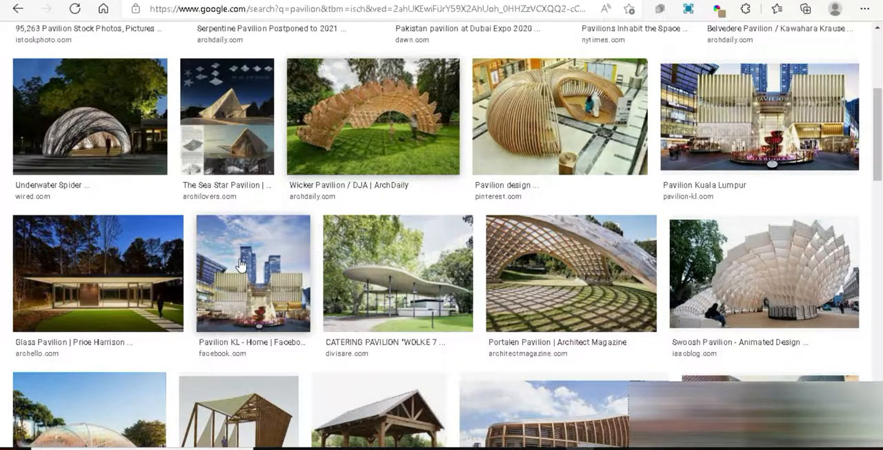
scroll(241, 265, "up", 2)
- Switch to Revit and examine the existing pavilion models on the site in 3D
mouse_move(494, 449)
left_click(488, 417)
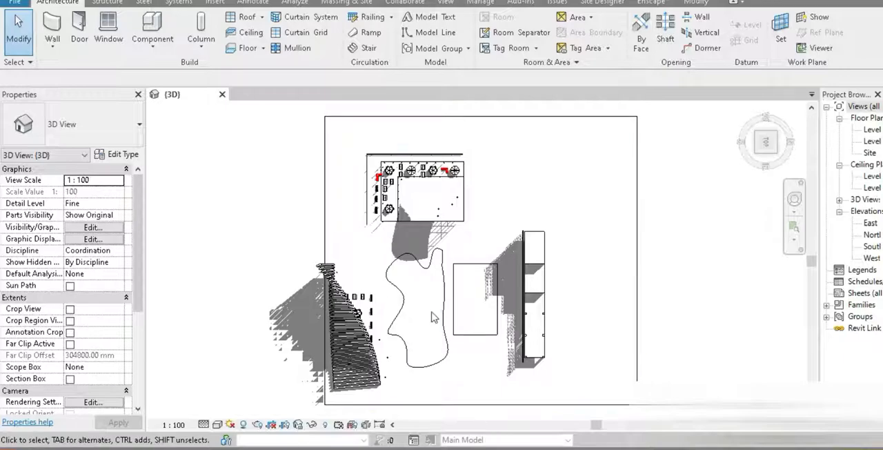
middle_click_drag(420, 338, 501, 181, "shift")
scroll(483, 310, "up", 4)
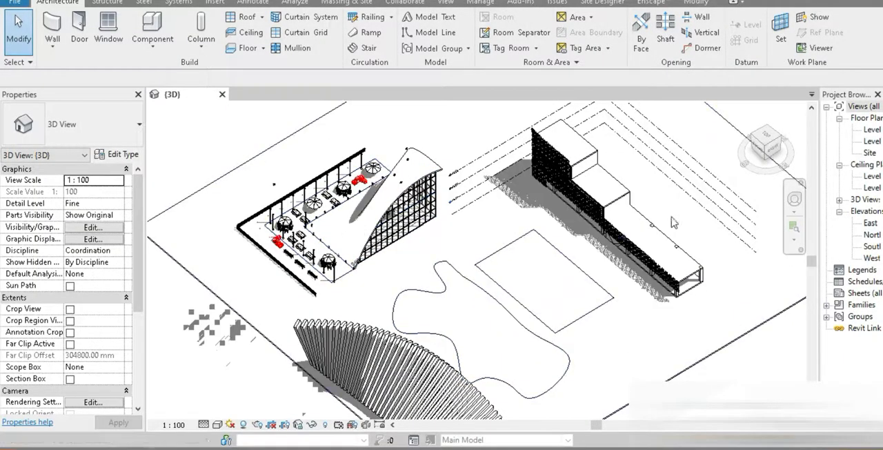
middle_click_drag(439, 345, 384, 252)
middle_click_drag(420, 132, 420, 262)
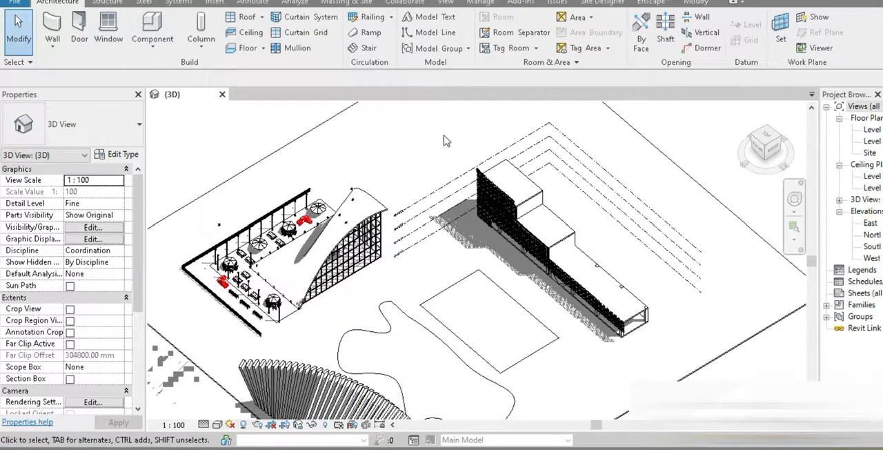
- Create a new conceptual mass family from the Mass.rft template and open its Level 1 floor plan
left_click(21, 2)
left_click(38, 26)
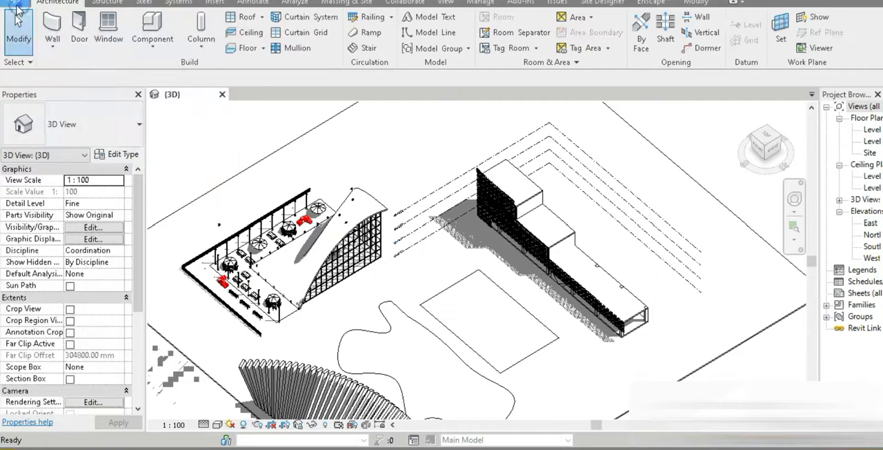
left_click(15, 3)
mouse_move(81, 62)
left_click(165, 140)
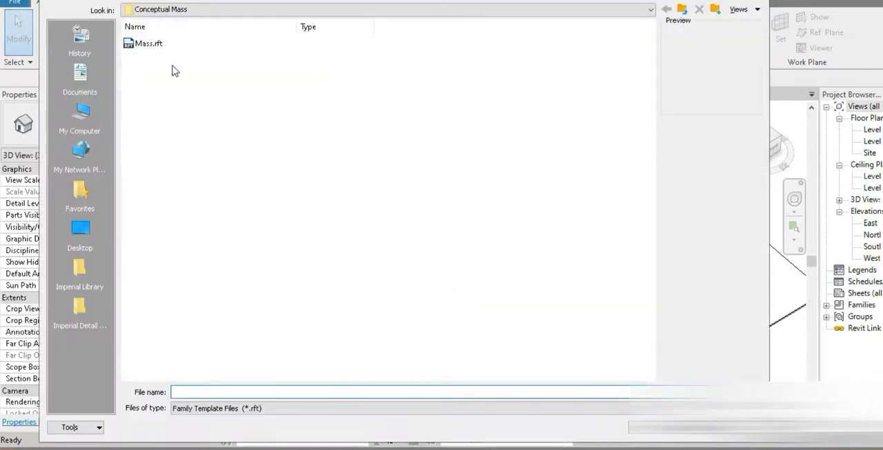
double_click(151, 43)
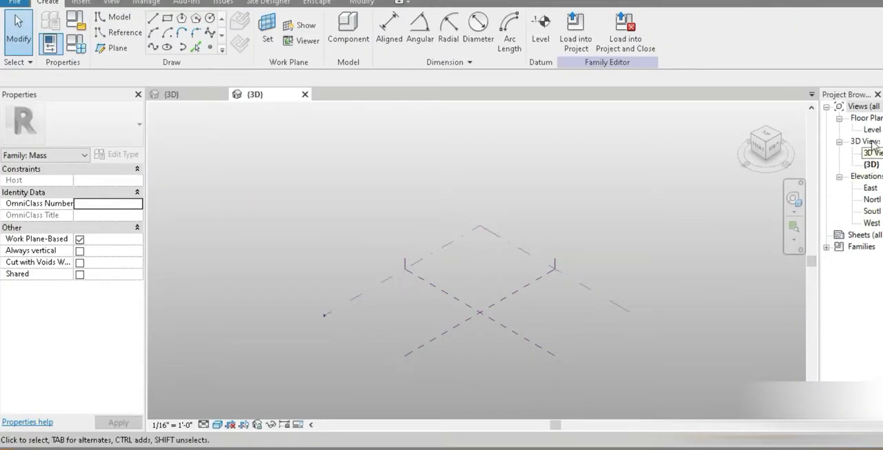
double_click(871, 130)
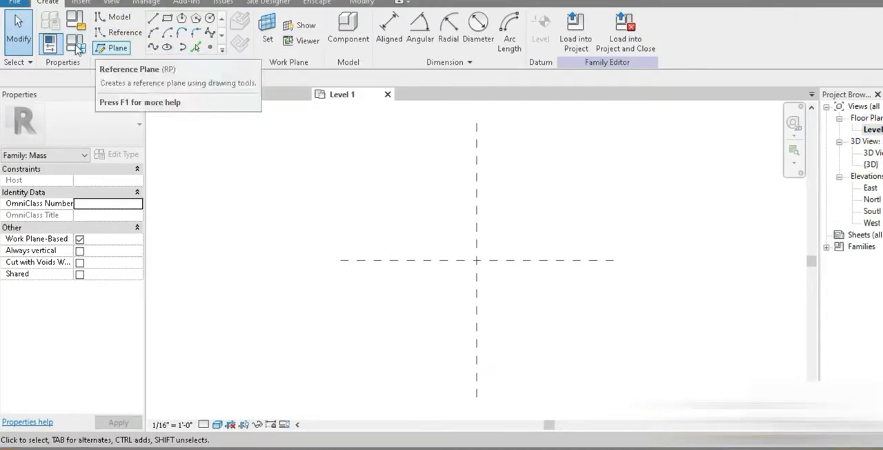
middle_click_drag(477, 262, 412, 295)
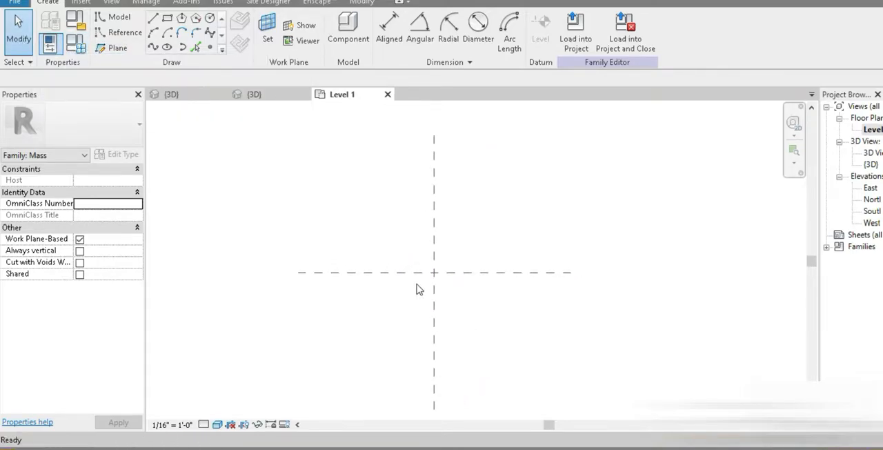
- Set the project's length units to meters with rounding to 2 decimal places
key("u")
key("n")
left_click(476, 122)
left_click(570, 151)
left_click(566, 192)
left_click(541, 183)
left_click(493, 238)
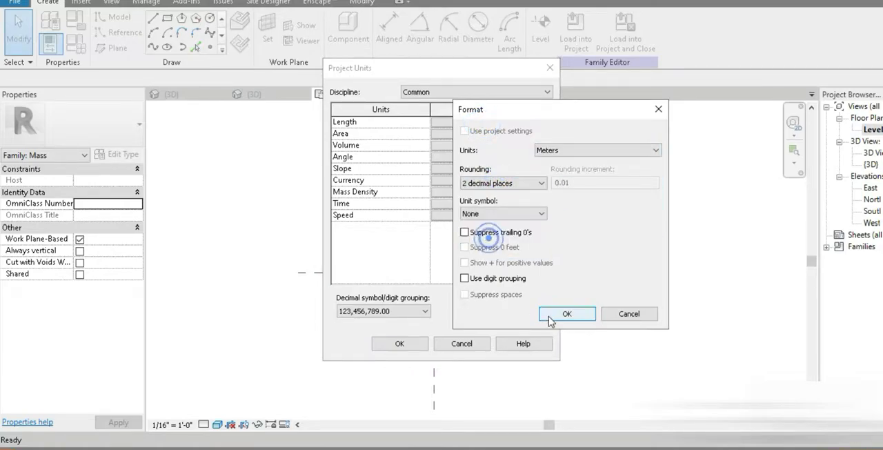
left_click(566, 314)
left_click(400, 343)
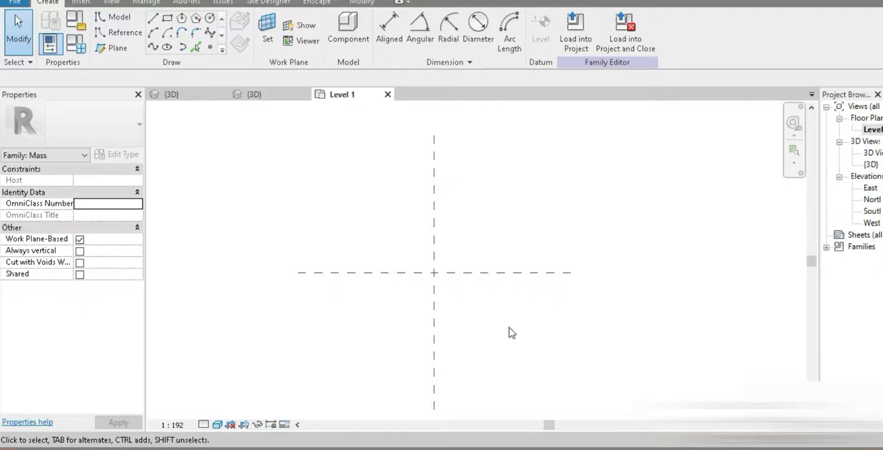
- Draw two horizontal reference planes, one above and one below the central front/back plane
key("r")
key("p")
left_click(359, 240)
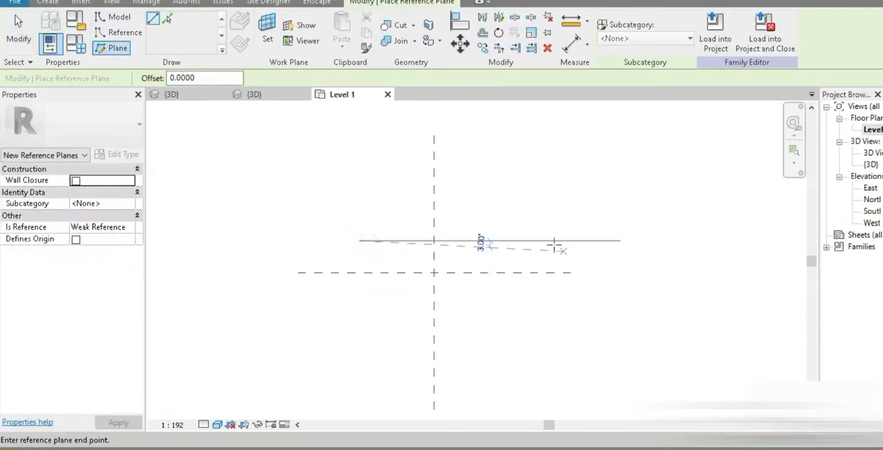
left_click(550, 240)
left_click(358, 317)
left_click(542, 317)
- Draw two vertical reference planes, one on each side of the central left/right plane
left_click(403, 350)
left_click(403, 208)
left_click(465, 358)
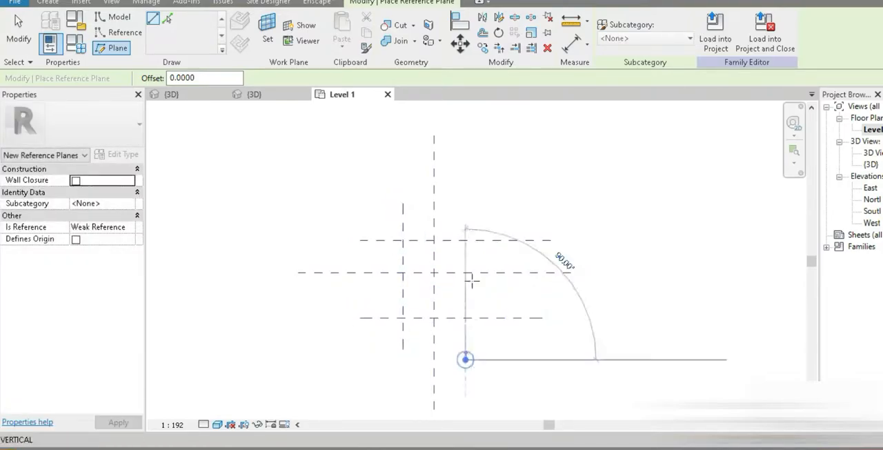
left_click(465, 204)
- Add an aligned dimension across the three vertical reference planes and constrain their spacing to be equal
key("d")
key("i")
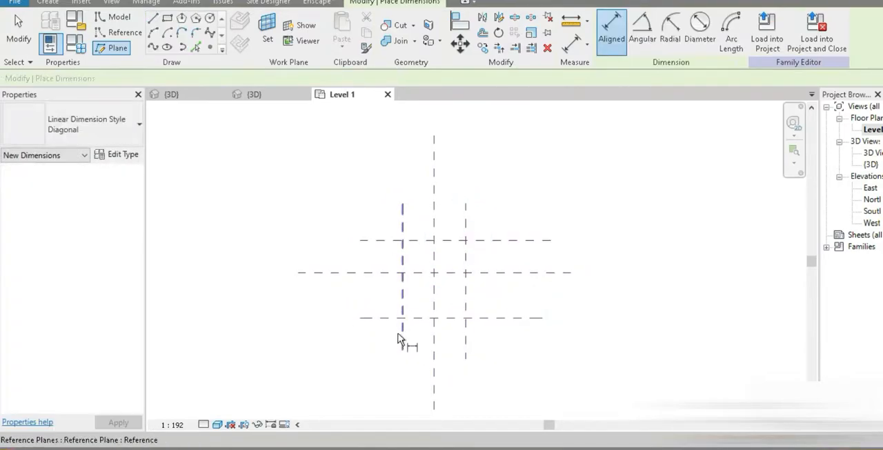
left_click(435, 345)
left_click(466, 345)
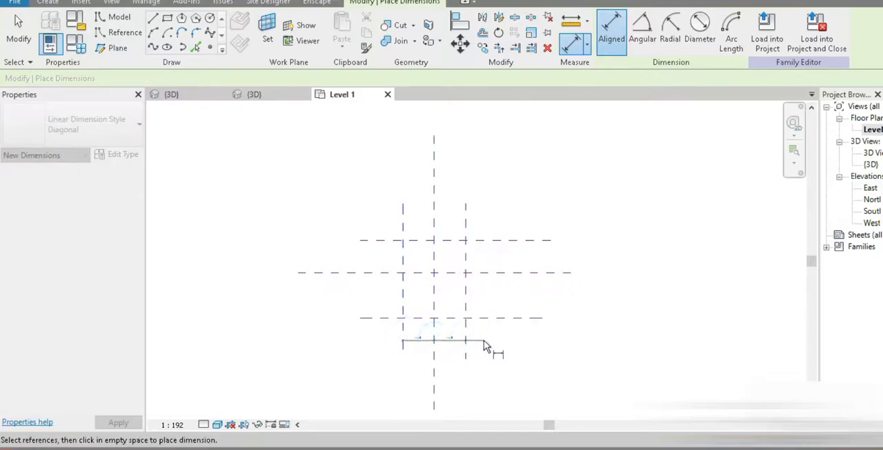
left_click(485, 341)
left_click(435, 336)
- Add an aligned dimension across the three horizontal reference planes and constrain their spacing to be equal
left_click(481, 318)
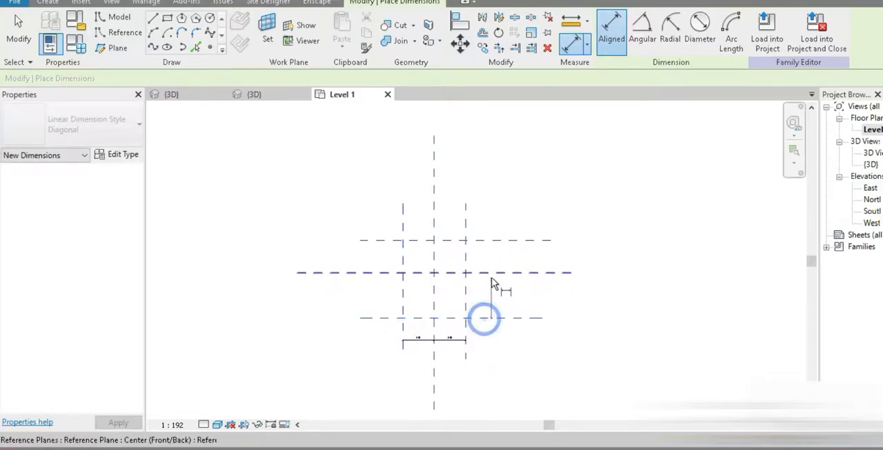
left_click(491, 273)
left_click(493, 240)
left_click(492, 223)
left_click(485, 273)
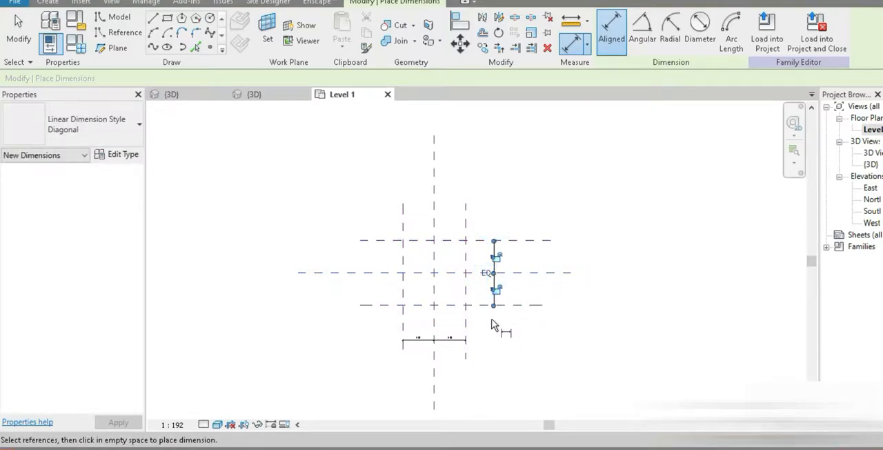
- Add overall aligned dimensions between the outer vertical planes and between the outer horizontal planes
left_click(404, 327)
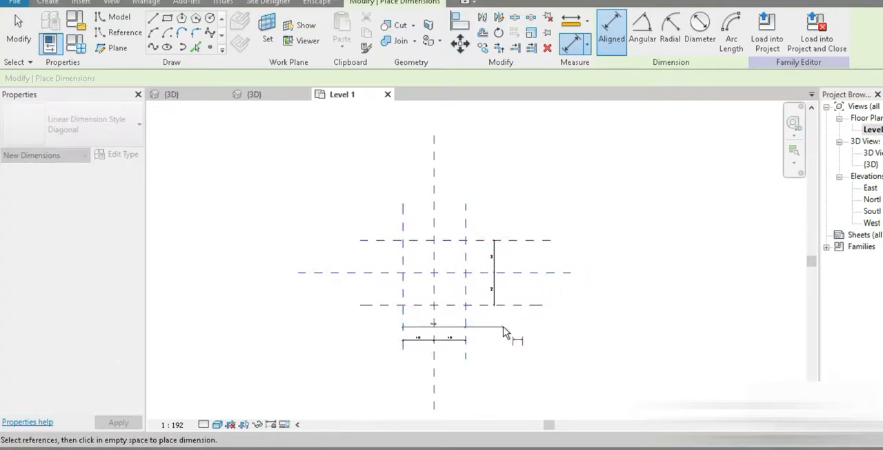
left_click(502, 323)
left_click(516, 304)
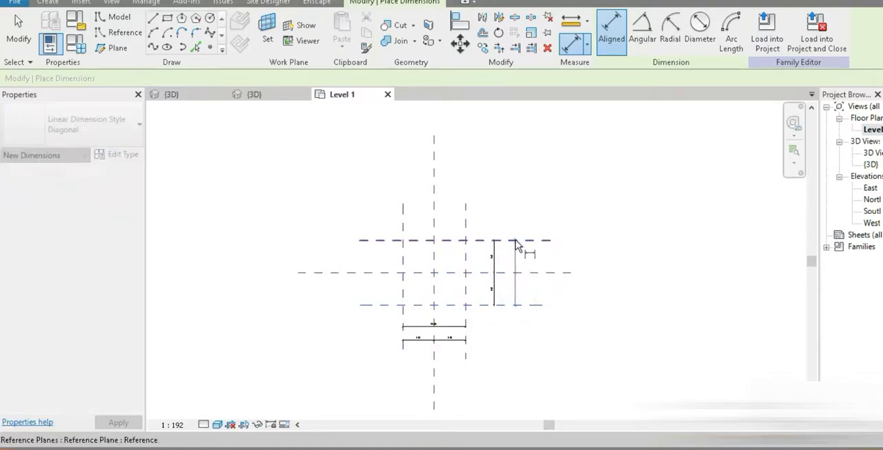
left_click(515, 240)
left_click(516, 218)
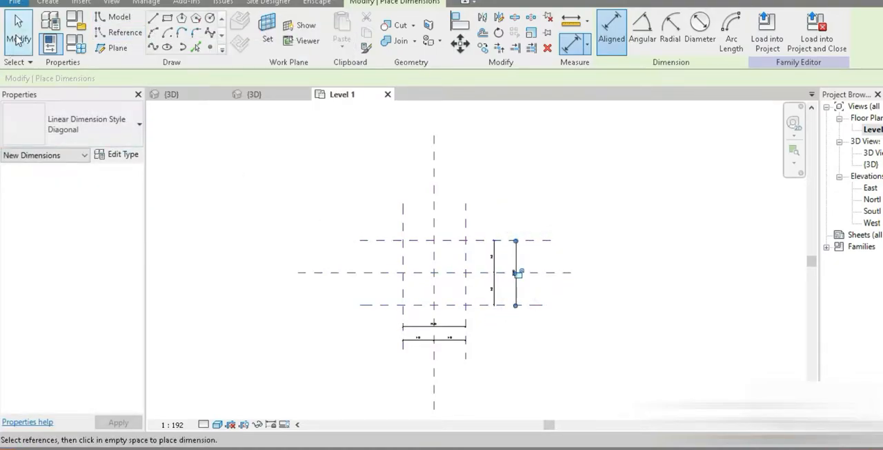
key("Escape")
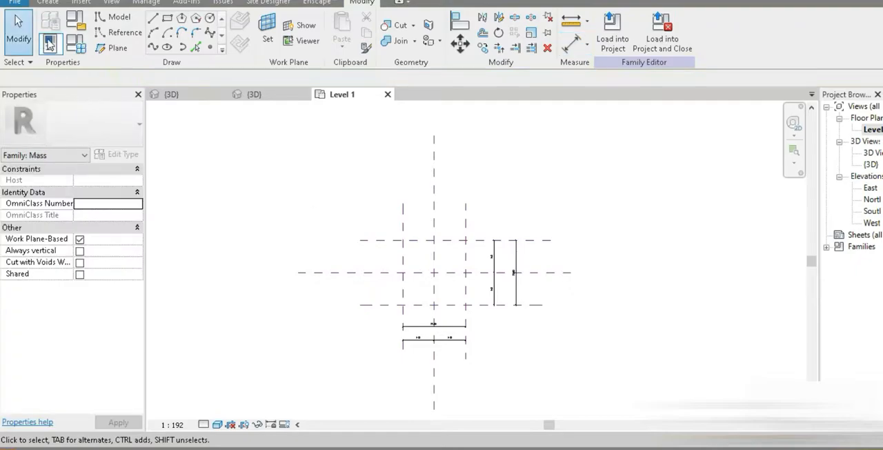
- Label the overall vertical dimension with a new family type parameter named depth
left_click(517, 283)
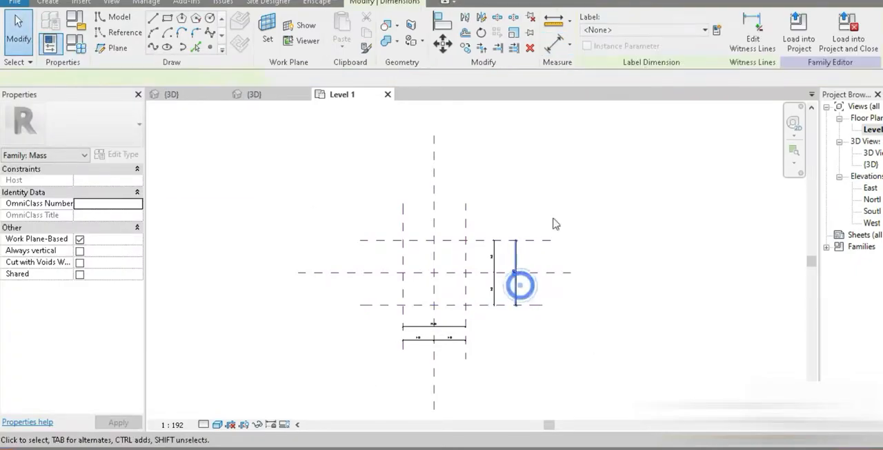
left_click(718, 32)
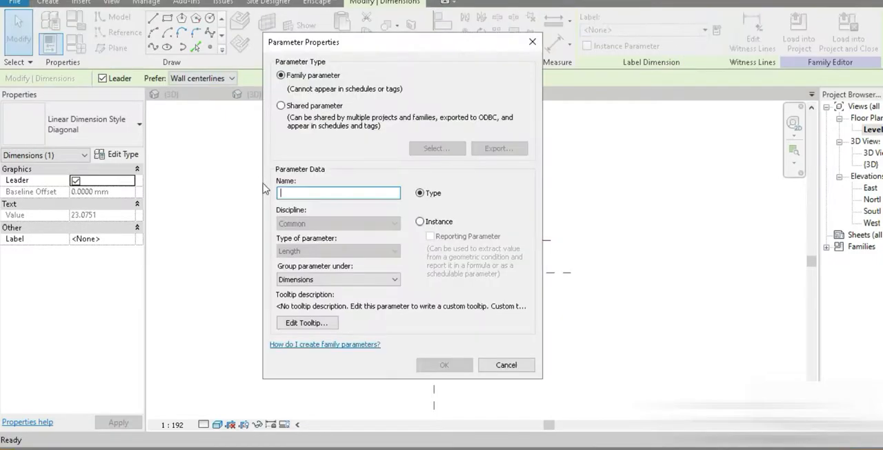
left_click_drag(343, 43, 185, 24)
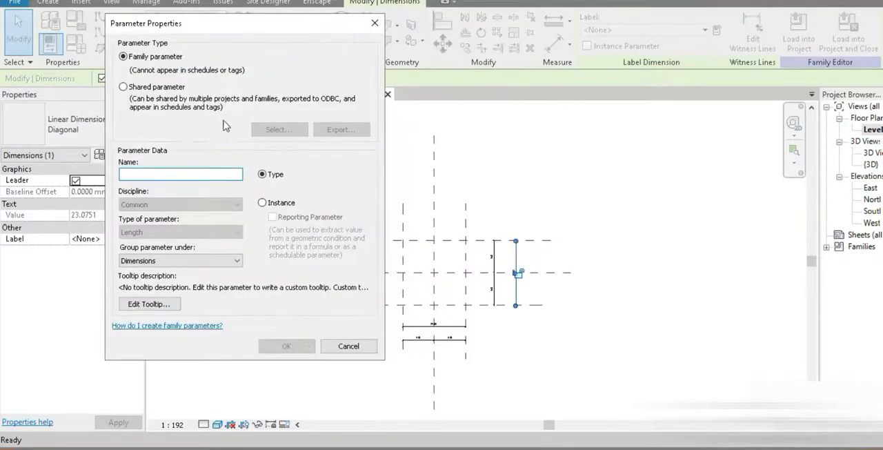
type("depth")
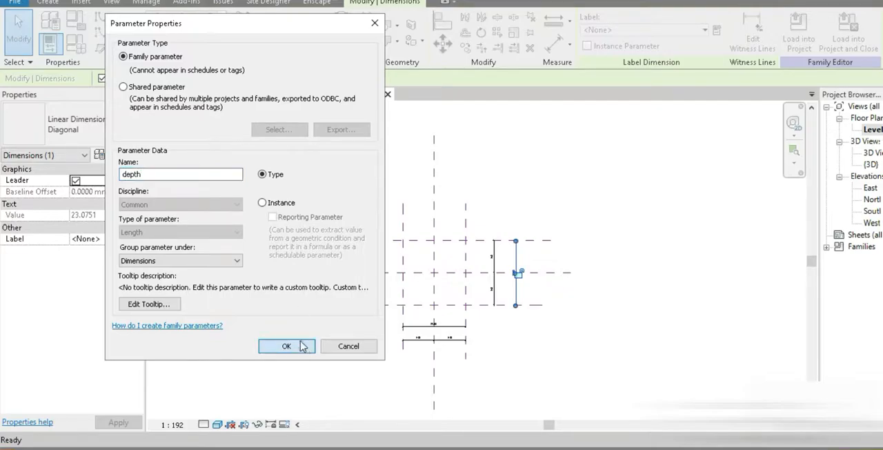
left_click(287, 345)
- Label the overall horizontal dimension with a new family type parameter named width
left_click(447, 332)
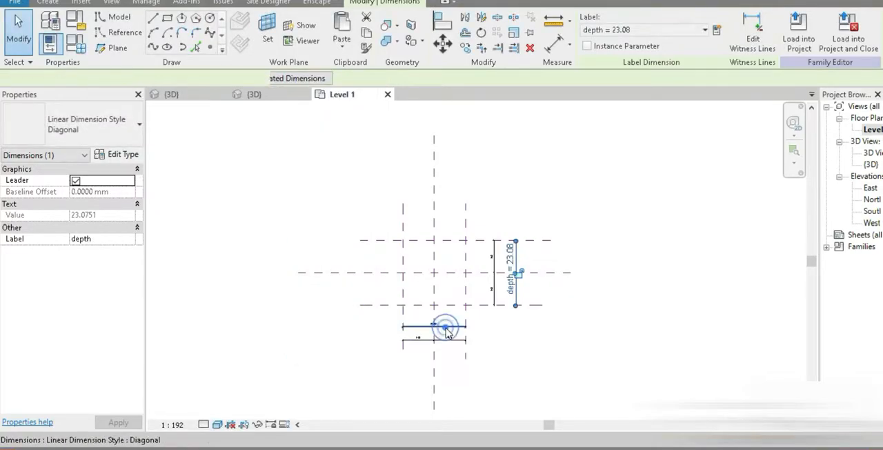
left_click(717, 30)
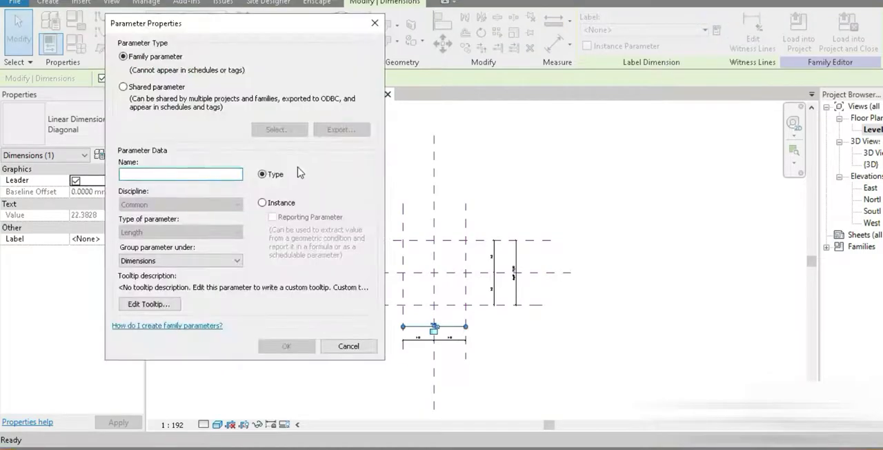
type("width")
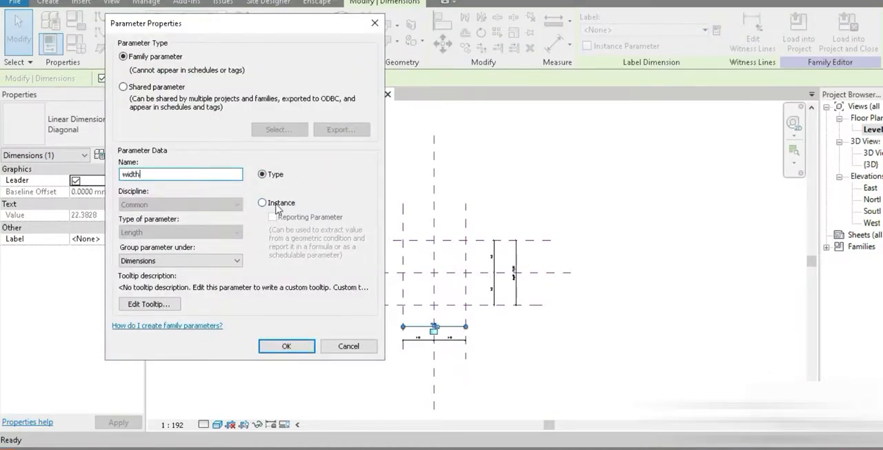
left_click(301, 351)
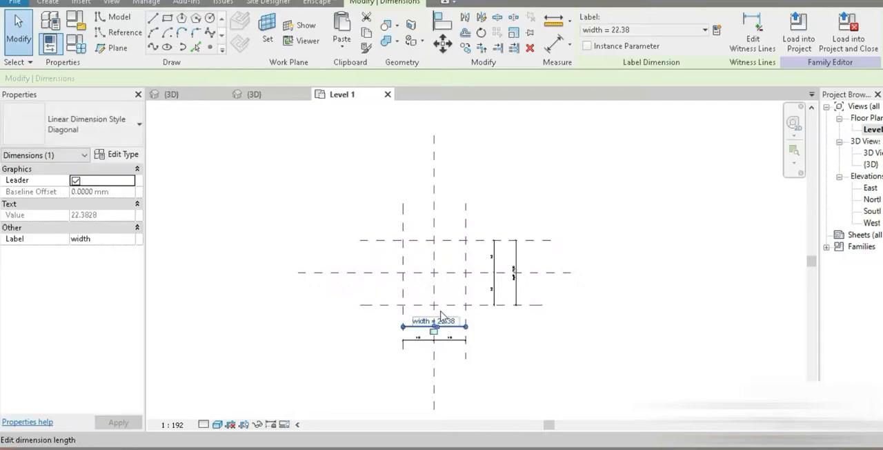
- Set the family's width to 6 and depth to 10, applying the new values to the reference planes
left_click(76, 42)
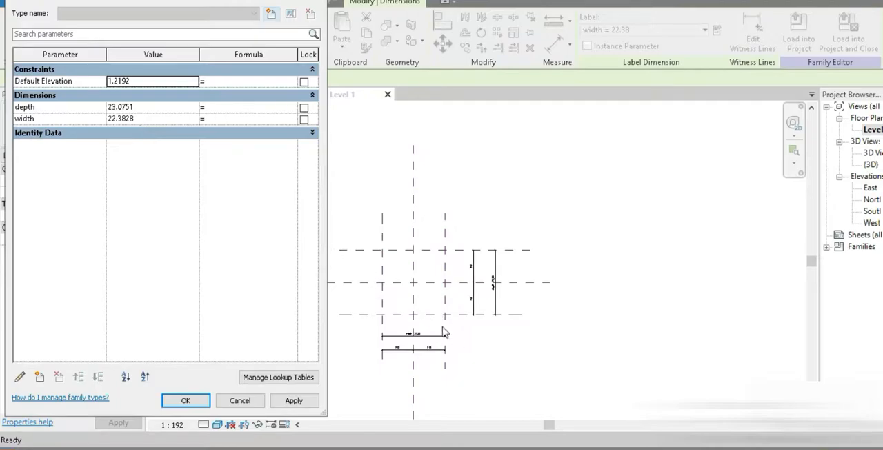
left_click(161, 120)
type("6")
left_click(157, 106)
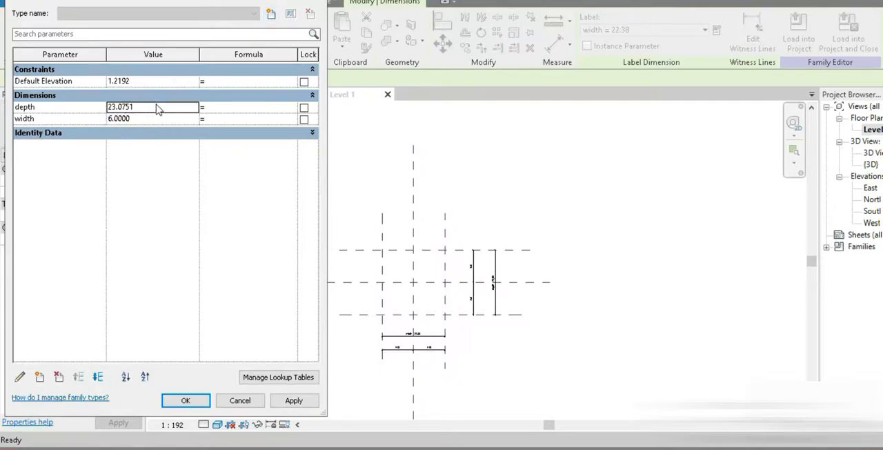
type("10")
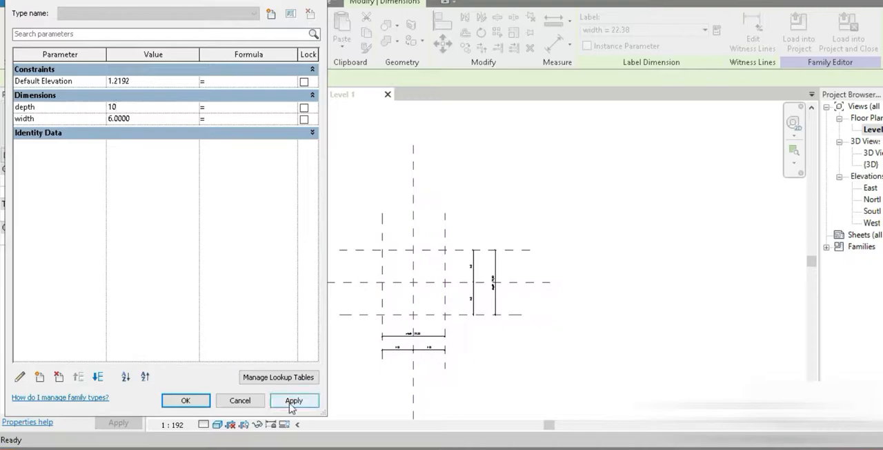
left_click(293, 400)
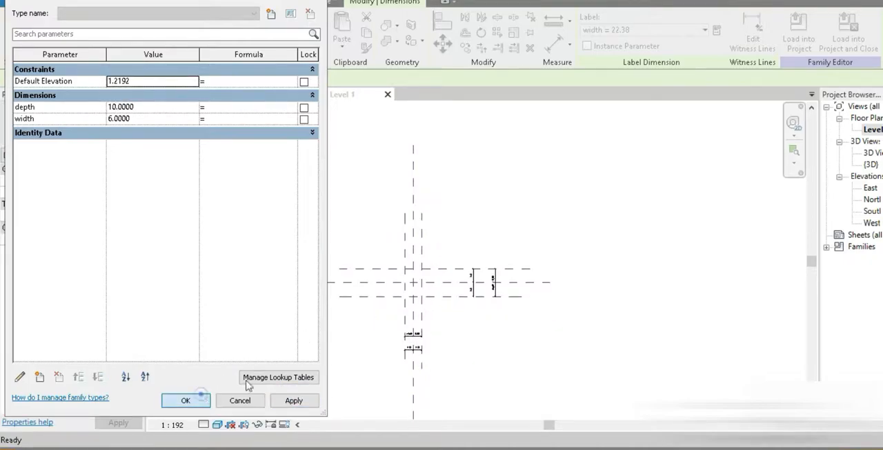
left_click(187, 401)
- Place nine reference points on the Level 1 work plane, one at each intersection of the vertical and horizontal reference planes
scroll(420, 275, "up", 4)
key("Escape")
scroll(421, 337, "up", 2)
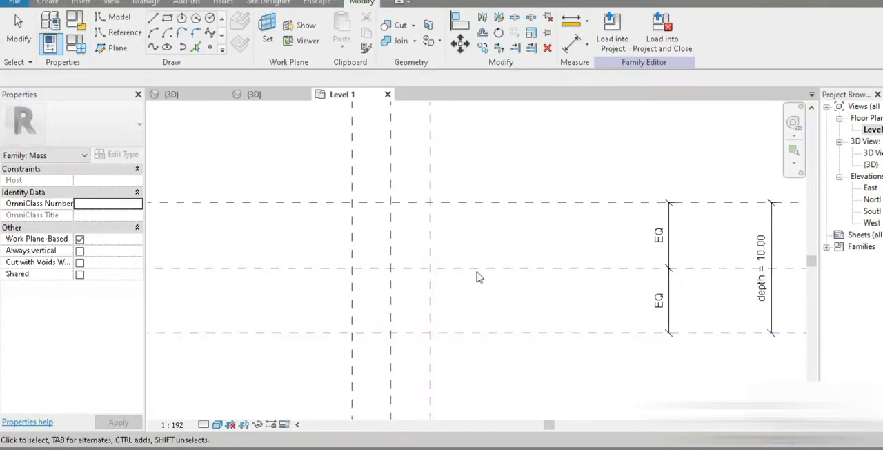
left_click(210, 46)
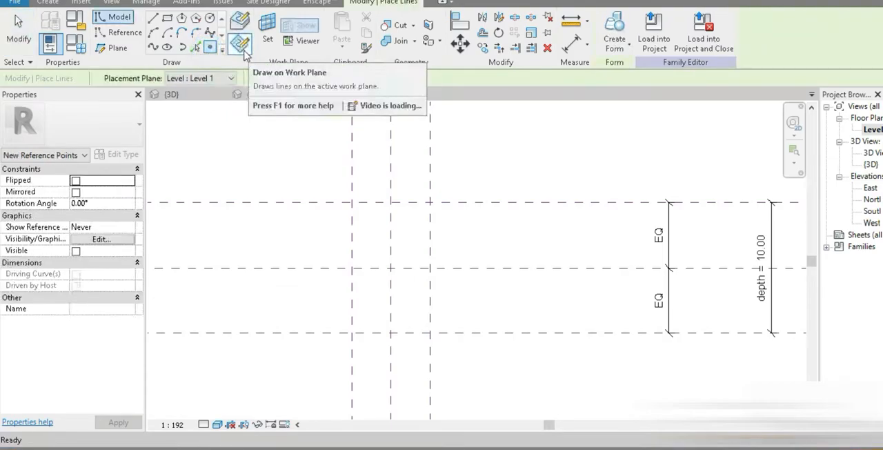
left_click(352, 268)
left_click(390, 268)
left_click(430, 268)
left_click(430, 332)
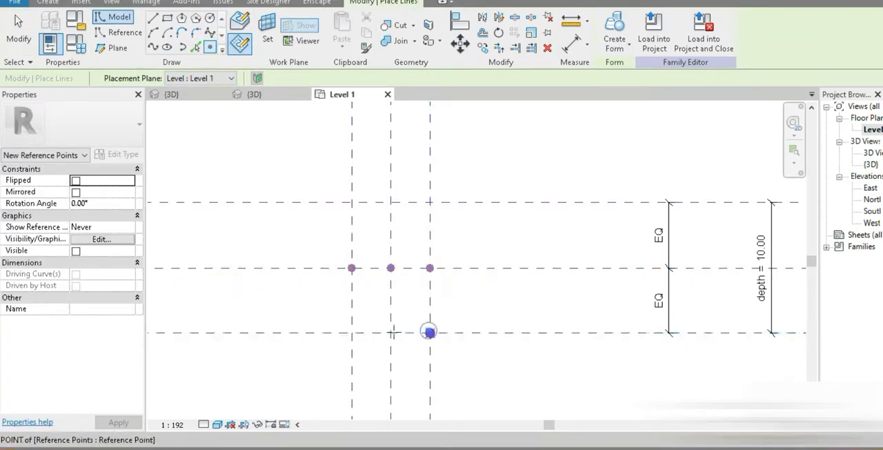
left_click(391, 333)
left_click(352, 333)
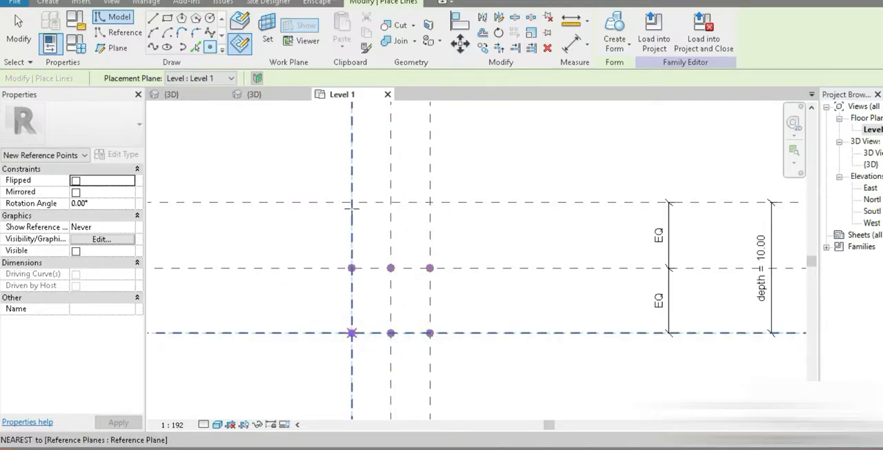
left_click(352, 202)
left_click(390, 202)
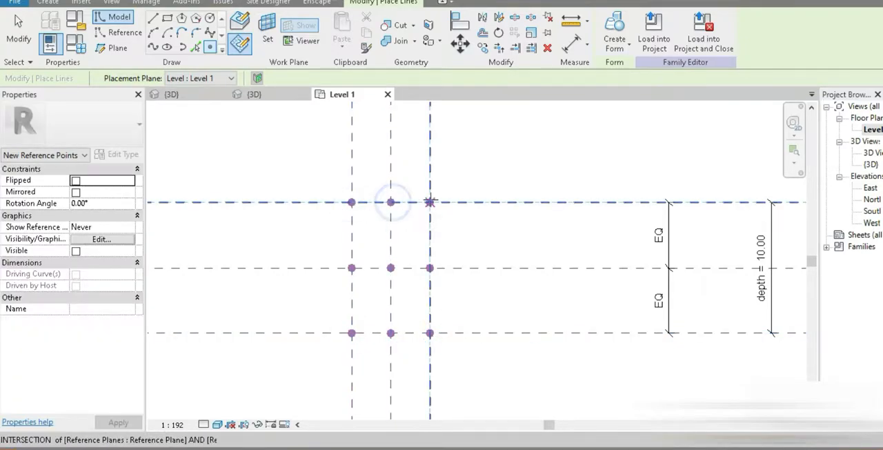
left_click(430, 202)
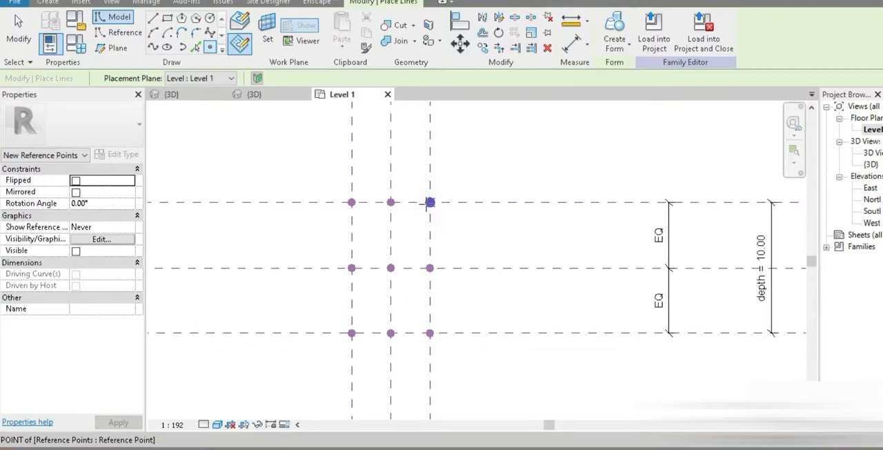
key("Escape")
- Create splines through the three points of the middle row and of the upper row, making each a reference line
left_click_drag(317, 237, 483, 296)
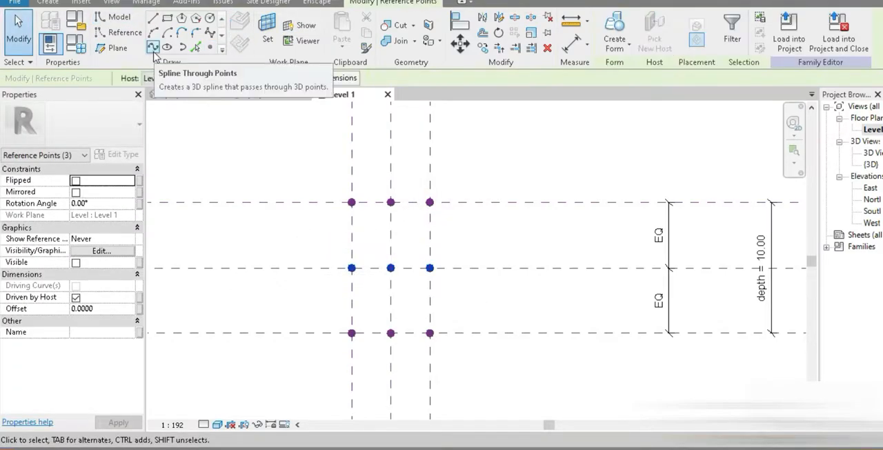
left_click(154, 49)
left_click(76, 274)
left_click_drag(278, 147, 477, 236)
left_click(153, 48)
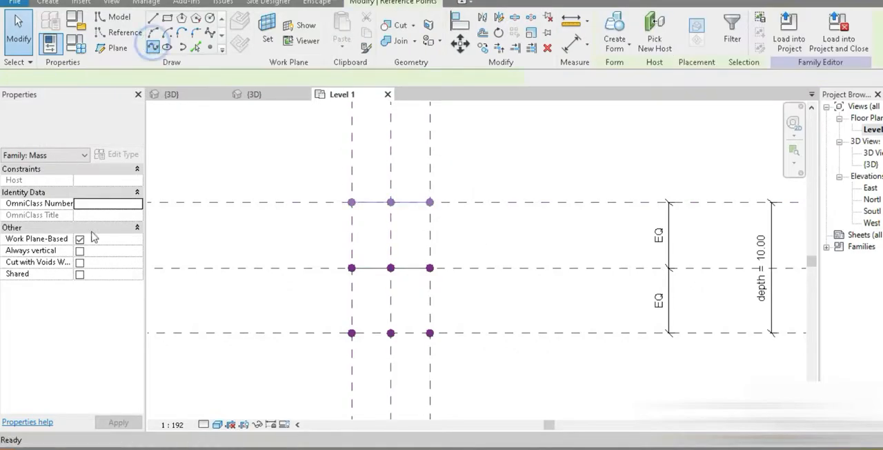
left_click(76, 274)
- Create a spline through the three points of the lower row and make it a reference line
left_click_drag(292, 310, 448, 362)
left_click_drag(314, 310, 485, 382)
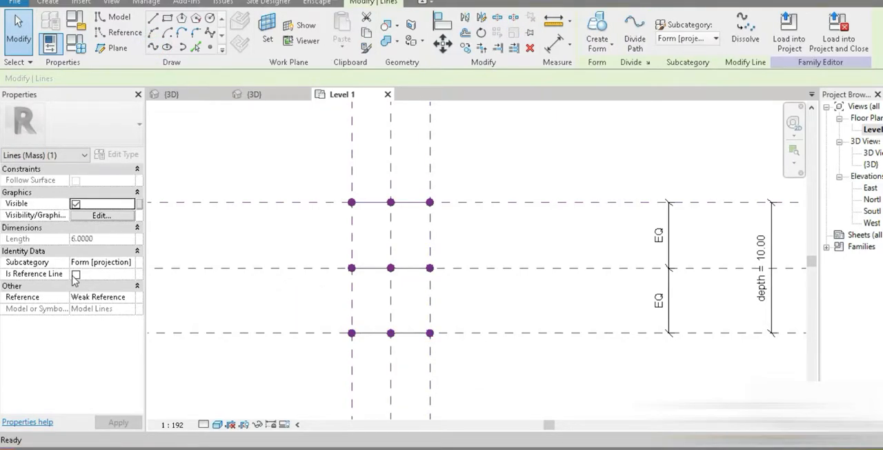
left_click(76, 274)
left_click(237, 365)
- Associate the offset of the lower row's middle reference point with a new family type parameter named top bottom points
left_click(390, 334)
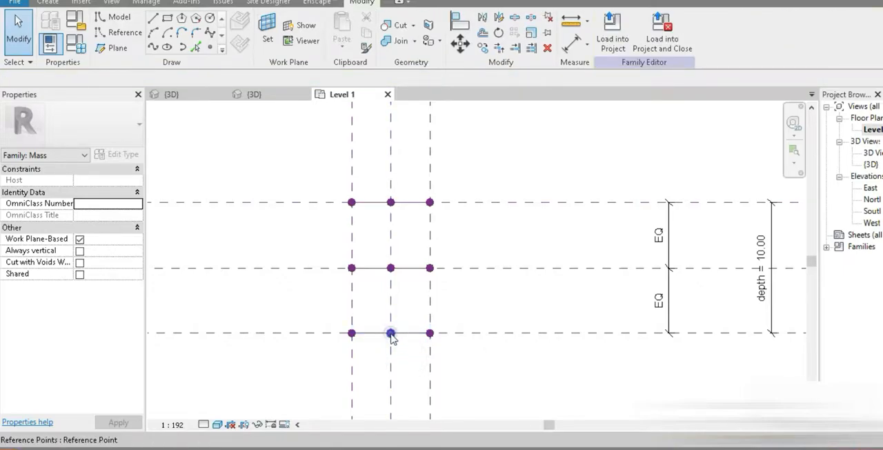
left_click(390, 334)
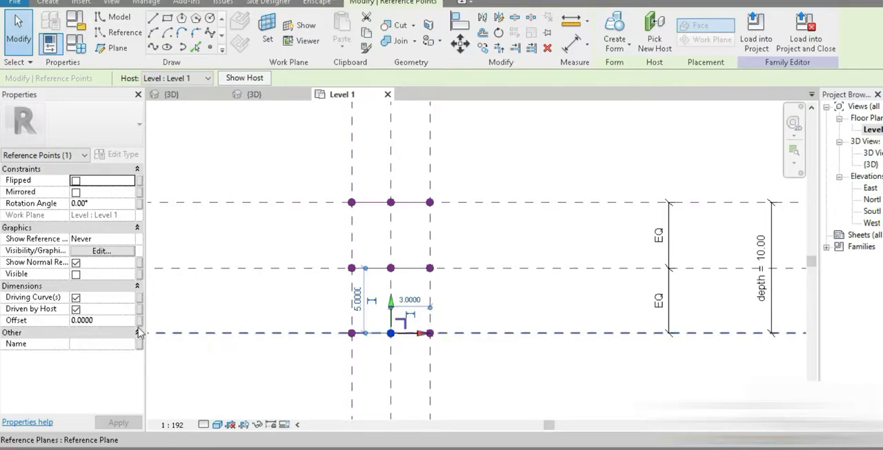
left_click(139, 323)
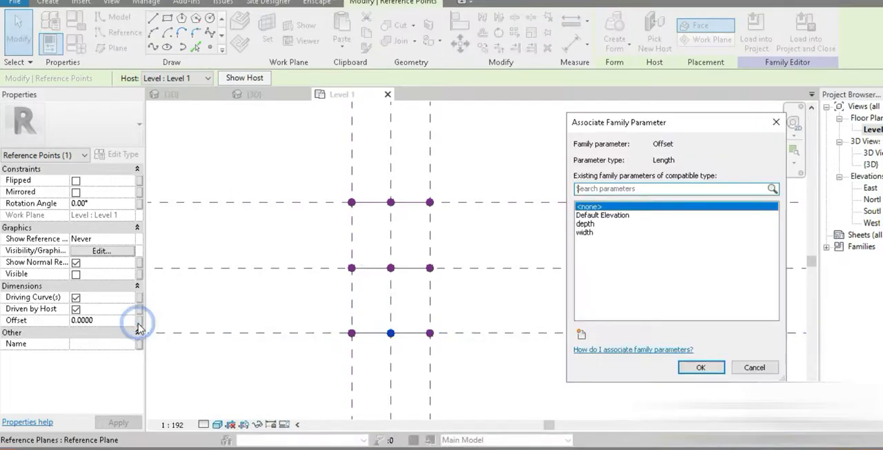
left_click(581, 335)
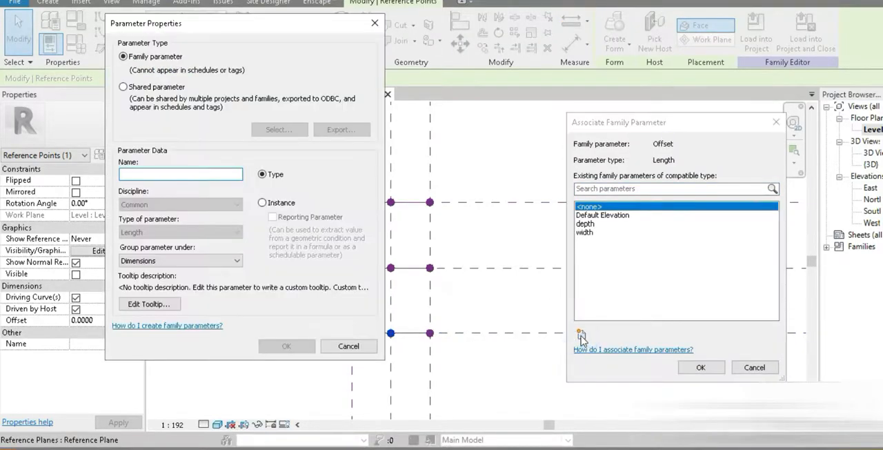
type("top bottom points")
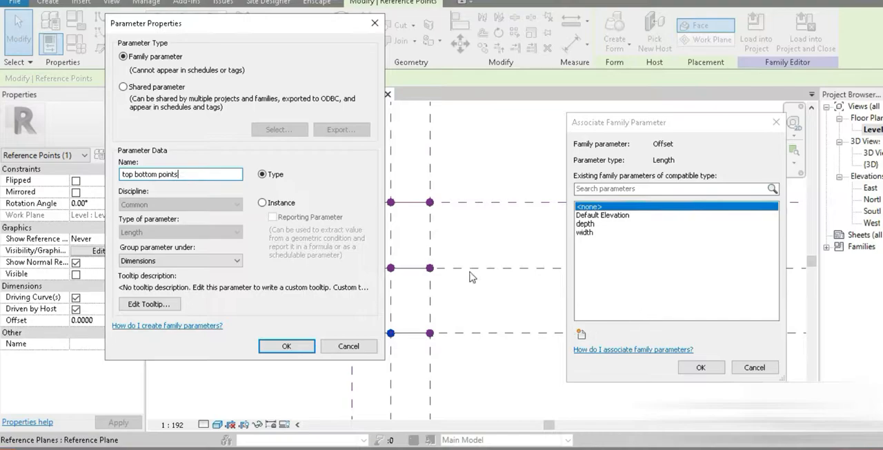
left_click(286, 345)
left_click(700, 367)
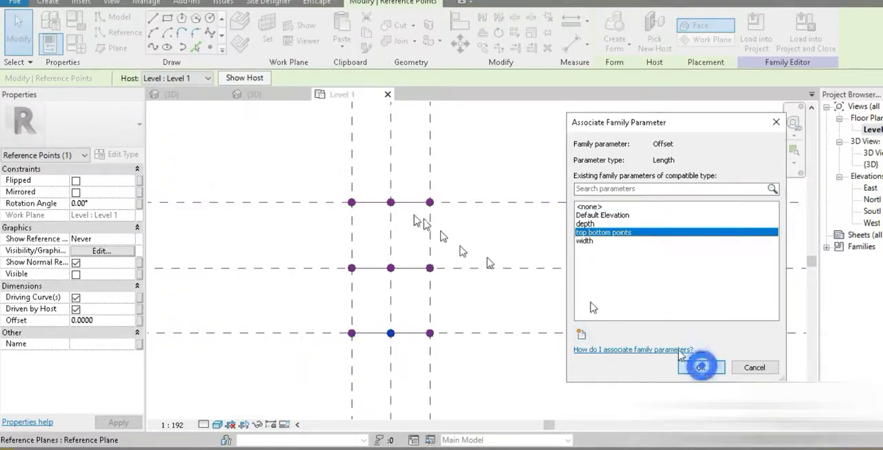
- Associate the offset of the upper row's middle reference point with the existing top bottom points parameter
left_click(390, 202)
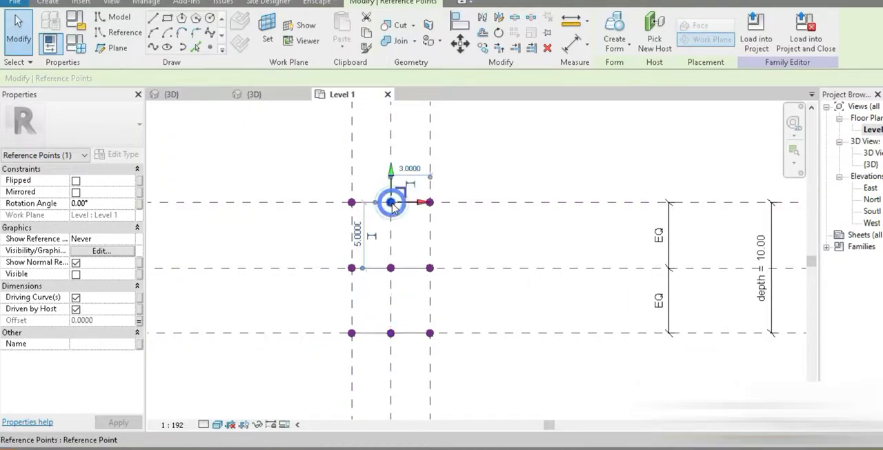
left_click(139, 320)
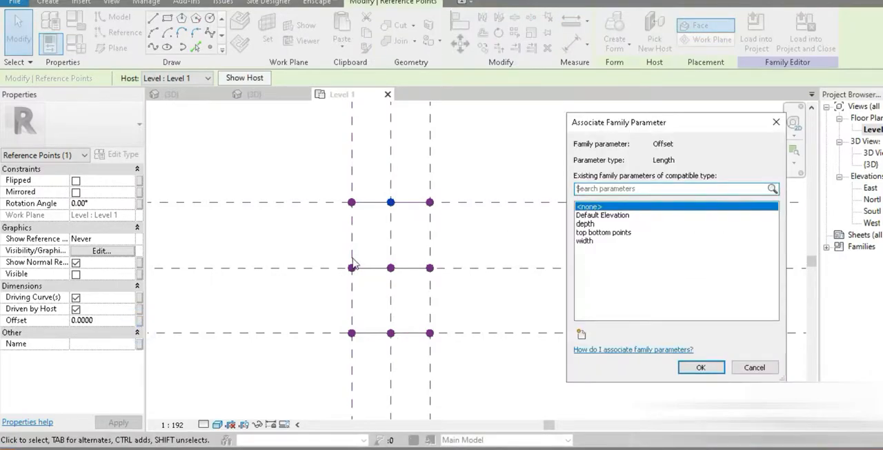
left_click(612, 233)
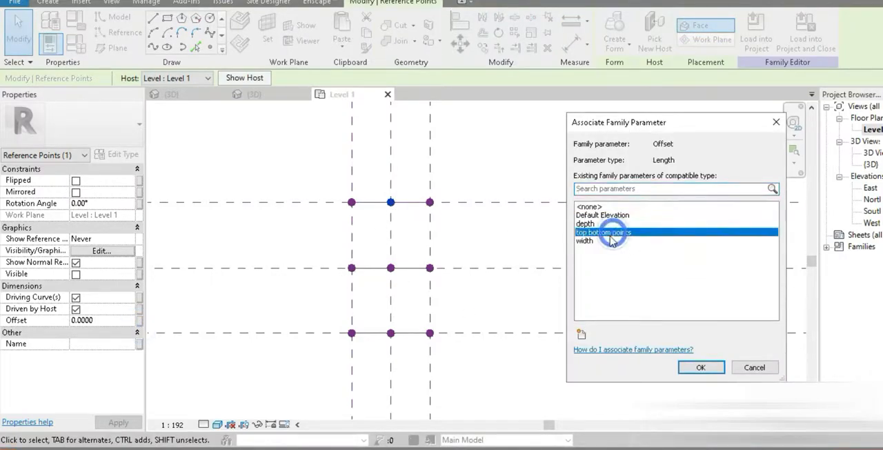
left_click(698, 368)
- Associate the offset of the middle row's right reference point with a new family type parameter named left right points
left_click(430, 268)
left_click(139, 321)
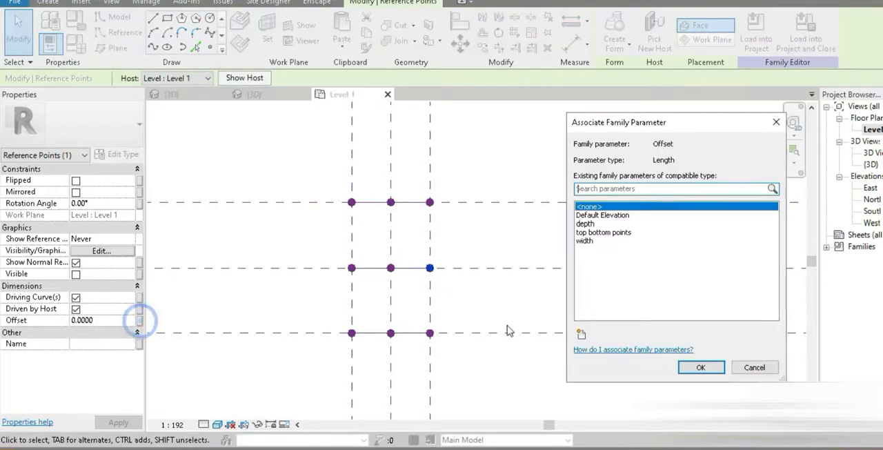
left_click(580, 337)
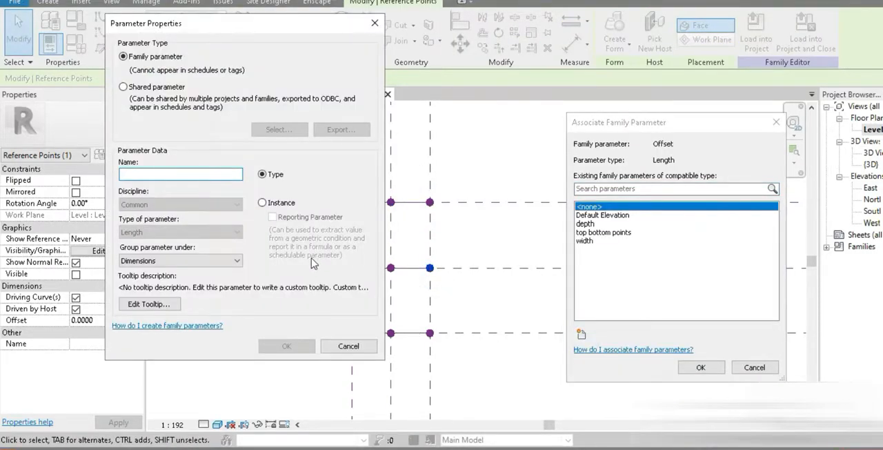
type("left right points")
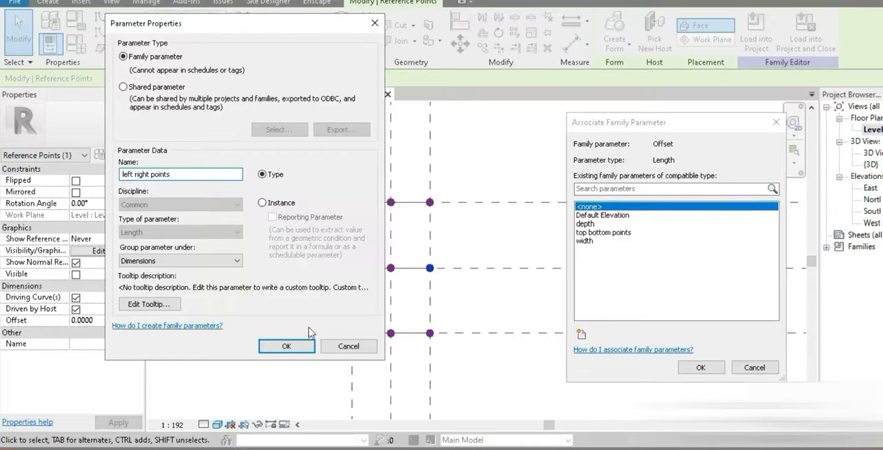
left_click(286, 346)
left_click(700, 367)
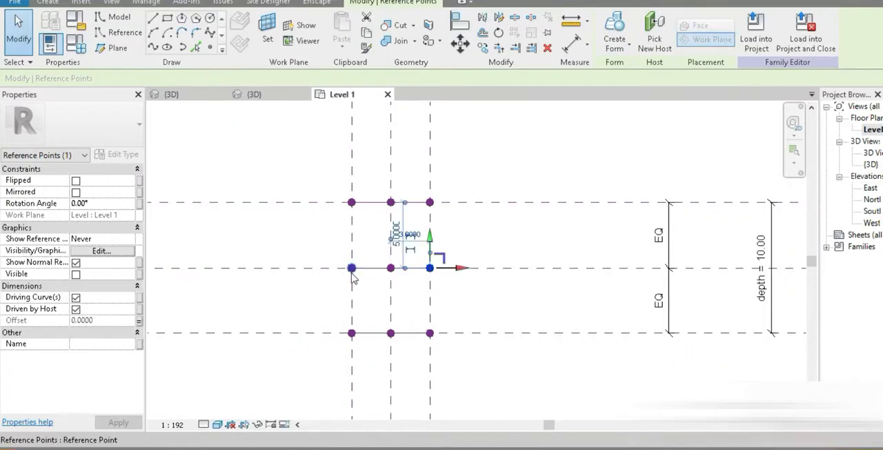
- Associate the offset of the middle row's left reference point with the existing left right points parameter
left_click(352, 269)
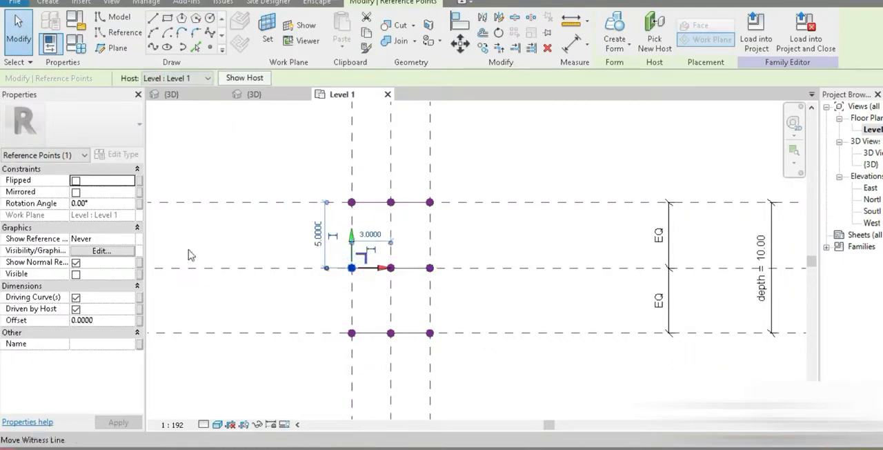
left_click(140, 322)
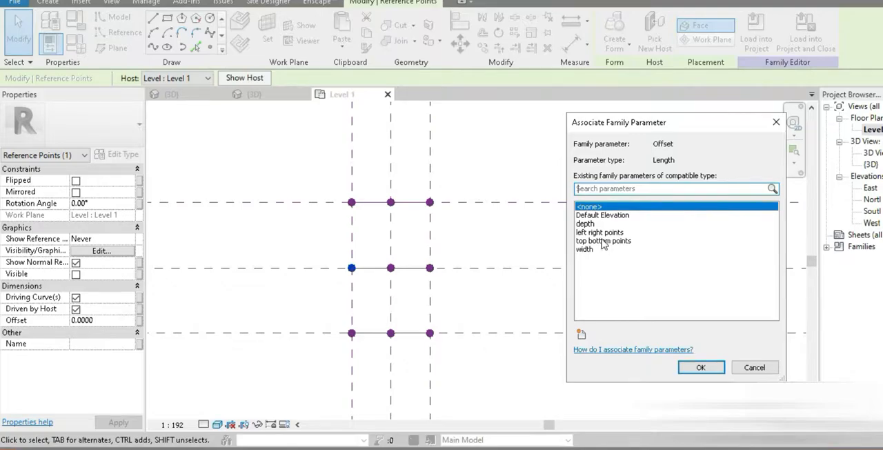
left_click(603, 240)
left_click(700, 367)
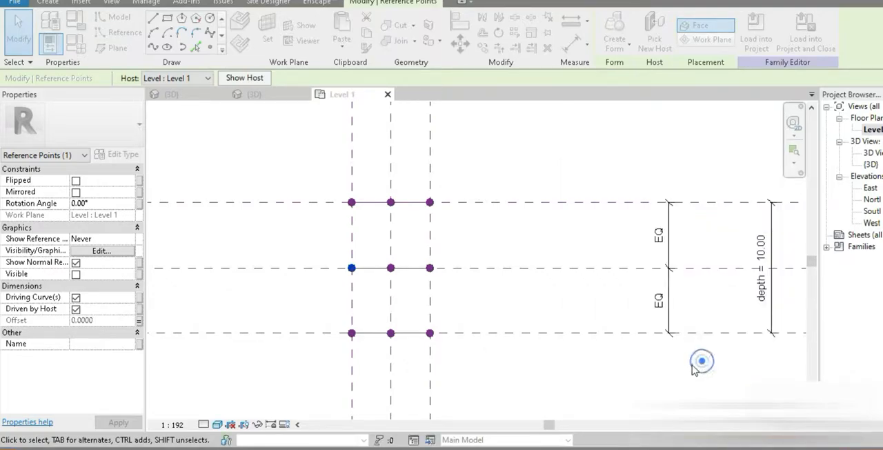
- Associate the offset of the central reference point with a new family type parameter named mid offset height
left_click(397, 276)
left_click(393, 269)
left_click(403, 287)
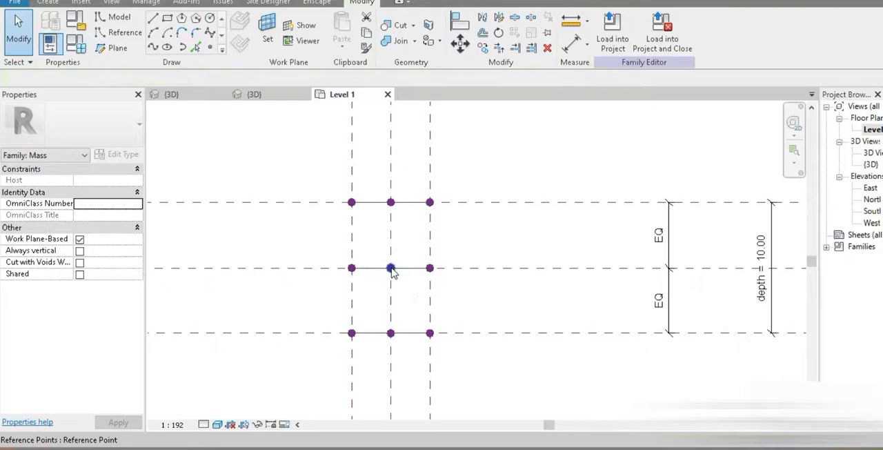
left_click(392, 268)
left_click(140, 321)
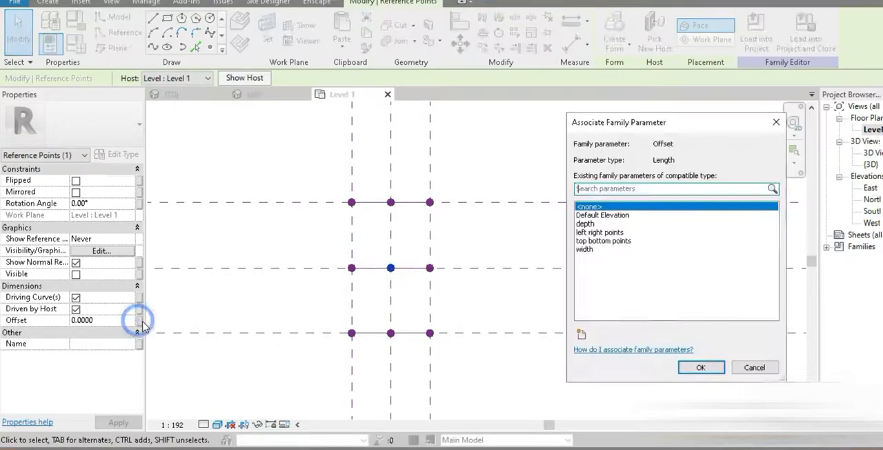
left_click(581, 334)
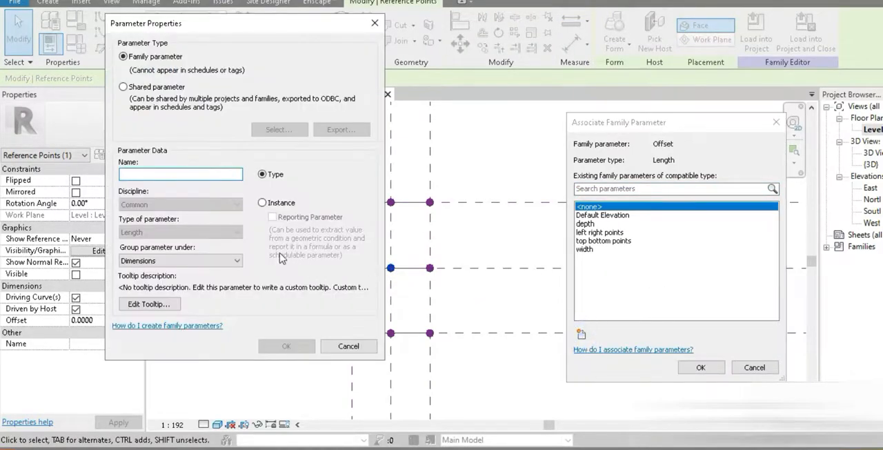
type("mid offset height")
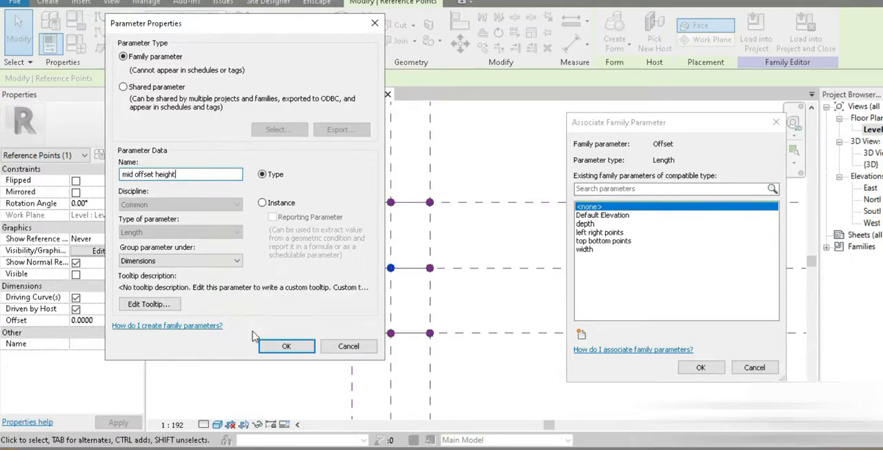
left_click(286, 346)
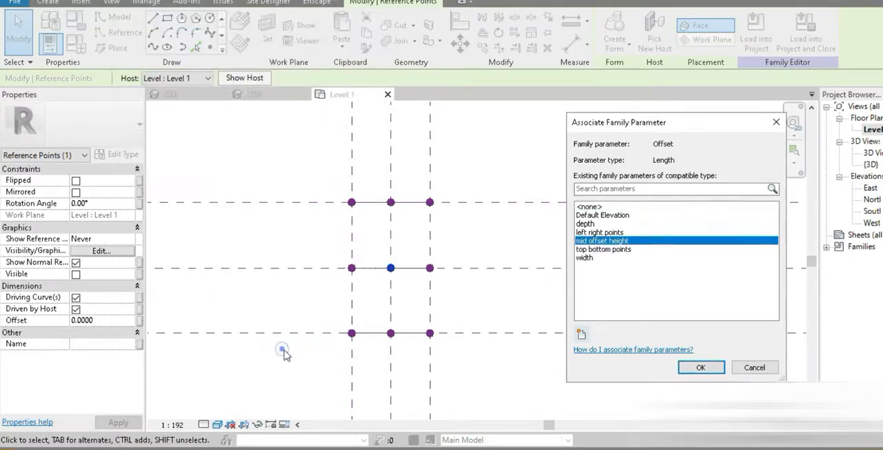
left_click(701, 367)
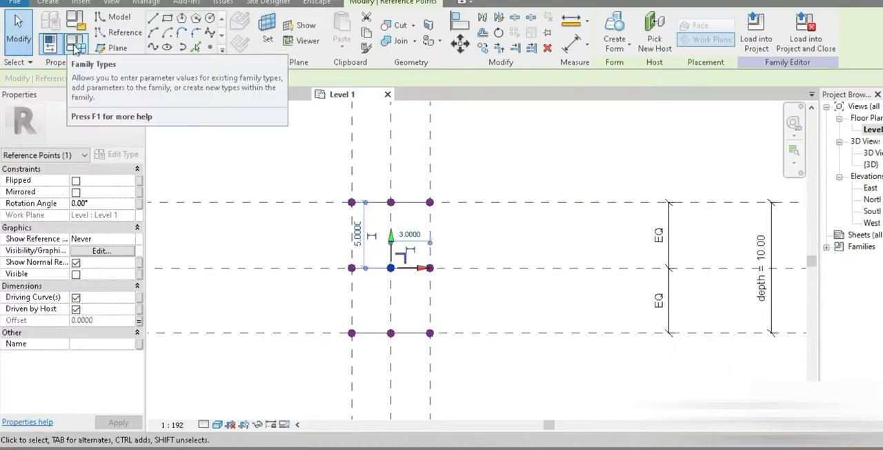
- Set the family parameters left right points to 5, mid offset height to 7 and top bottom points to 2.5
left_click(76, 20)
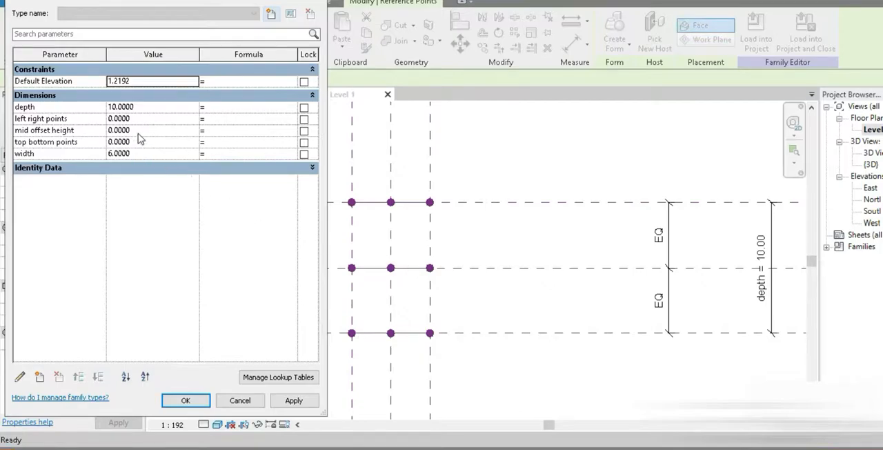
left_click(157, 121)
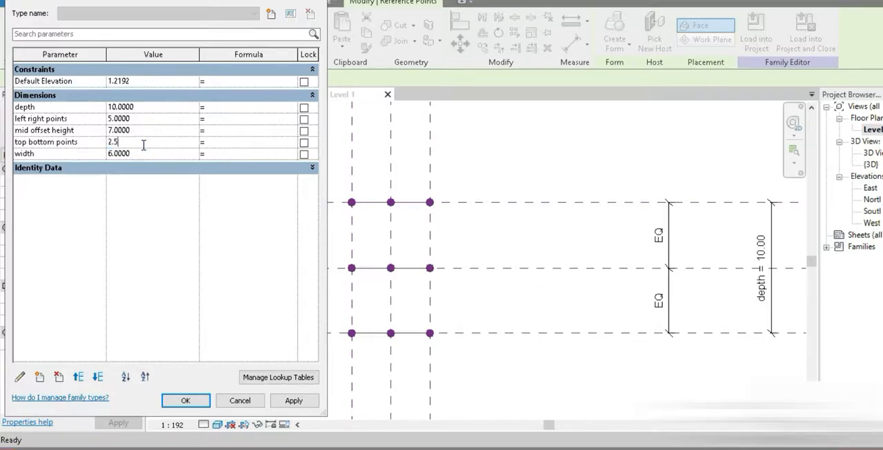
left_click(200, 403)
- Create a solid form through the three curved reference splines in the 3D view
left_click(217, 299)
left_click(243, 1)
left_click(283, 0)
scroll(469, 297, "up", 6)
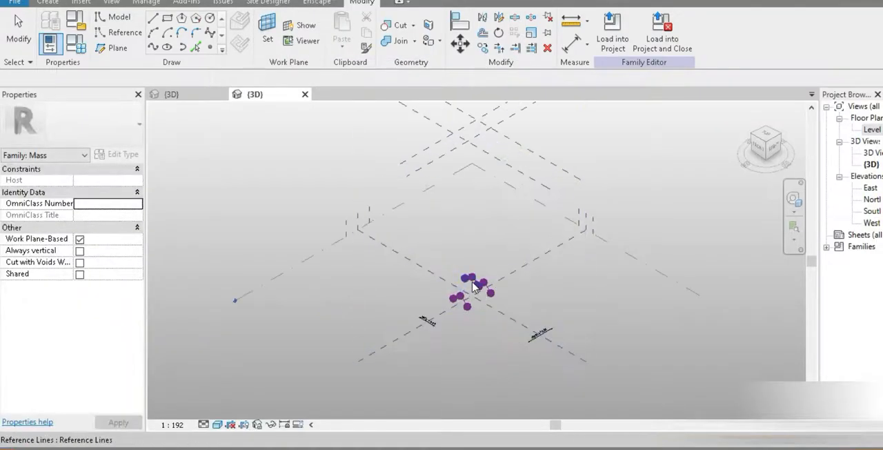
middle_click_drag(462, 304, 435, 247)
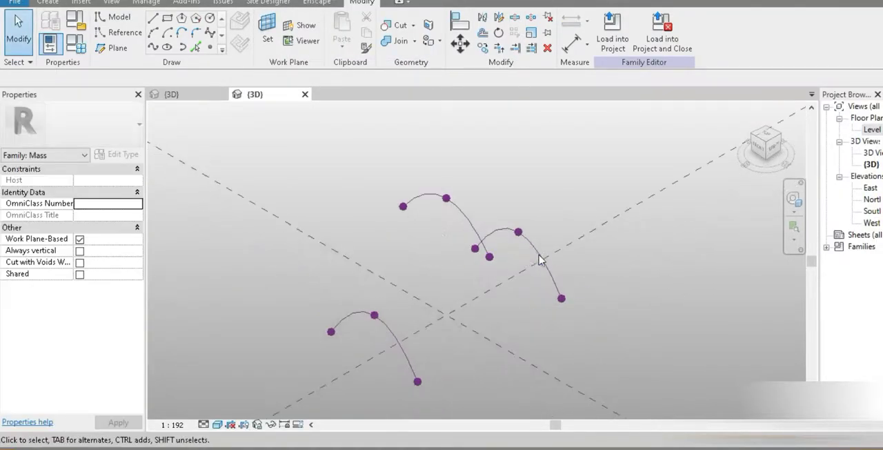
left_click(467, 208)
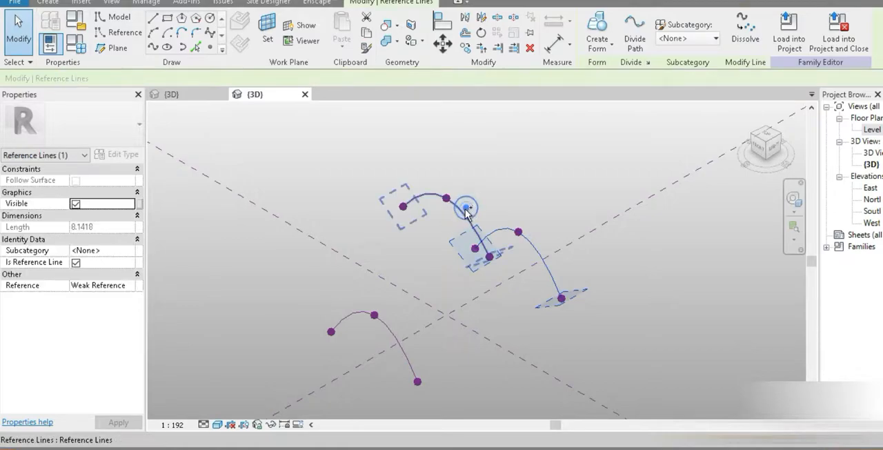
left_click(395, 336, "ctrl")
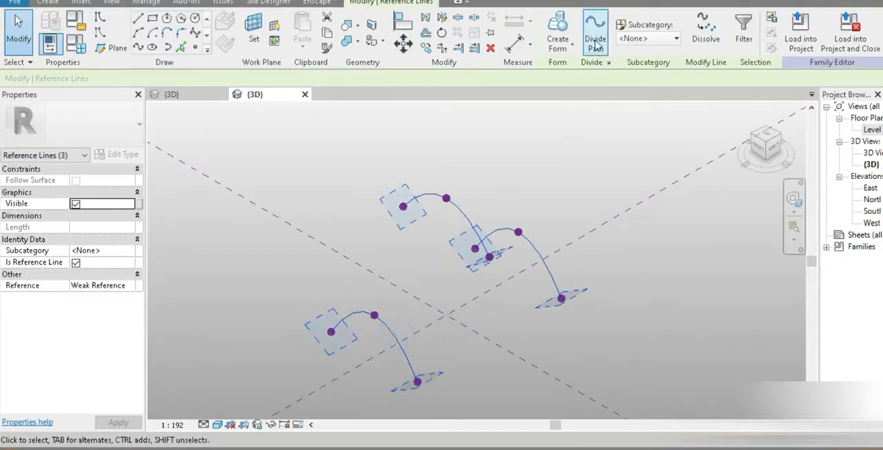
left_click(560, 28)
middle_click_drag(485, 296, 476, 364, "shift")
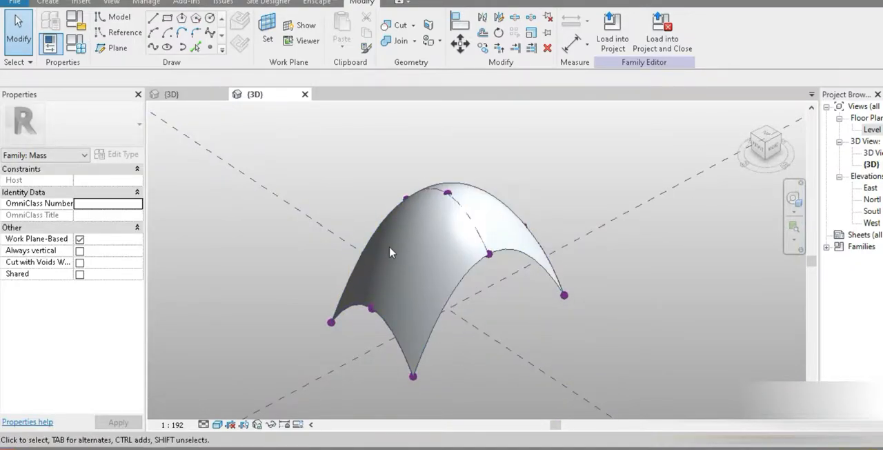
- Load the mass family into the project and place three instances in a row on Level 1 along the site's rear boundary
left_click(613, 38)
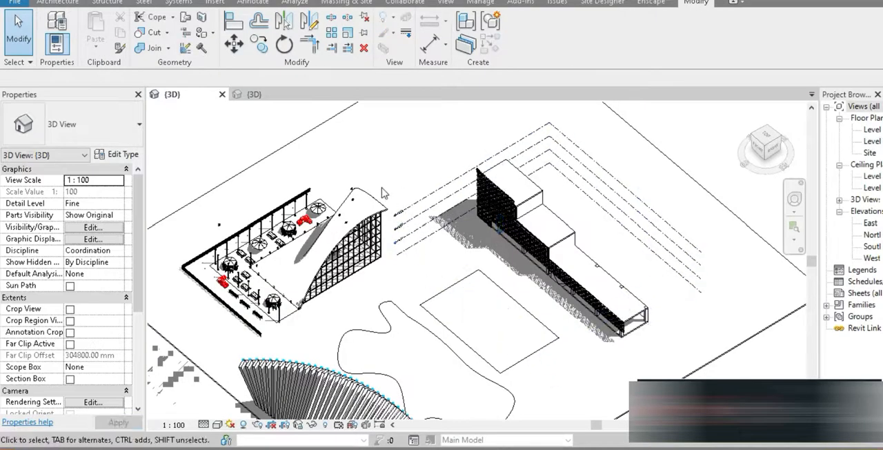
left_click(74, 3)
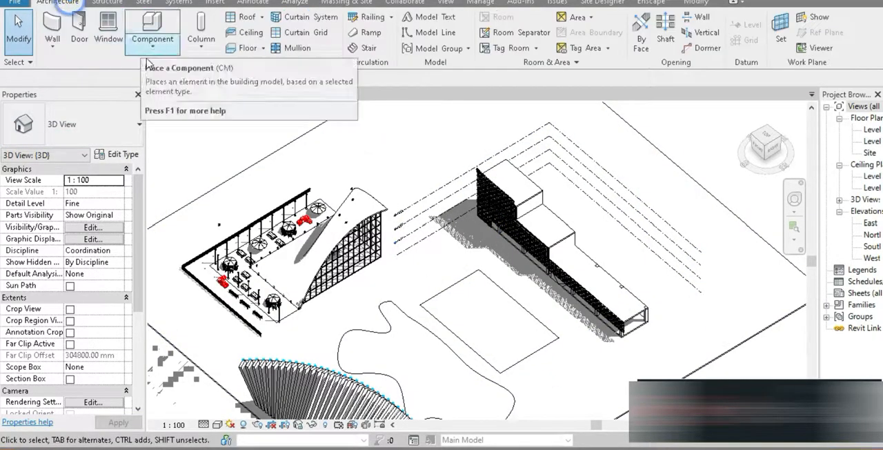
left_click(169, 28)
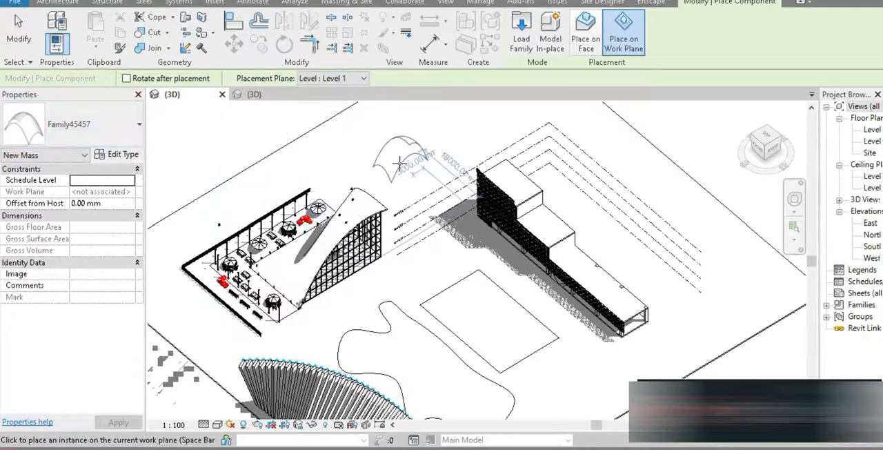
middle_click_drag(432, 279, 406, 269)
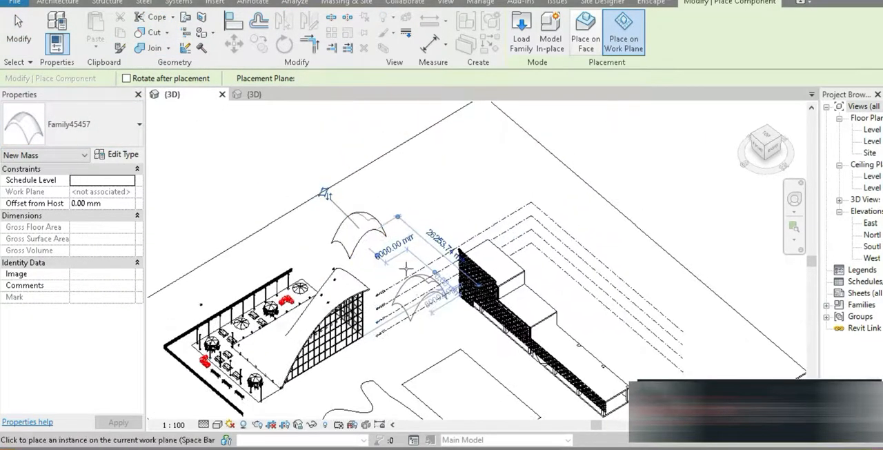
left_click(410, 212)
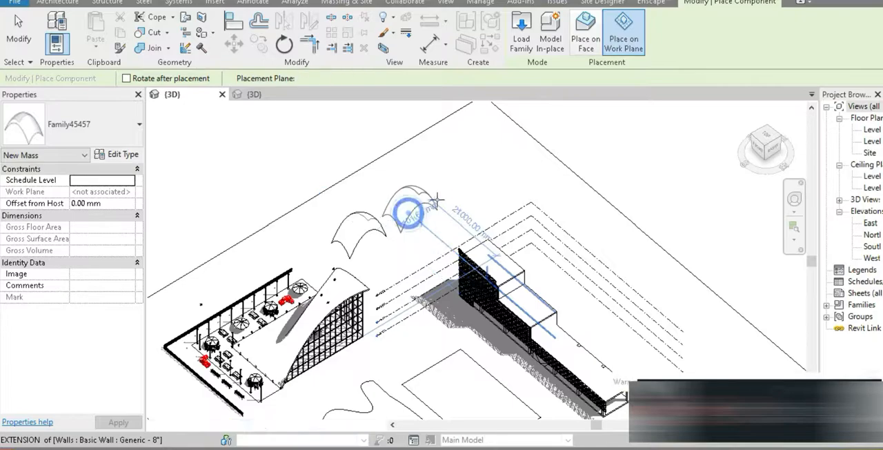
left_click(459, 183)
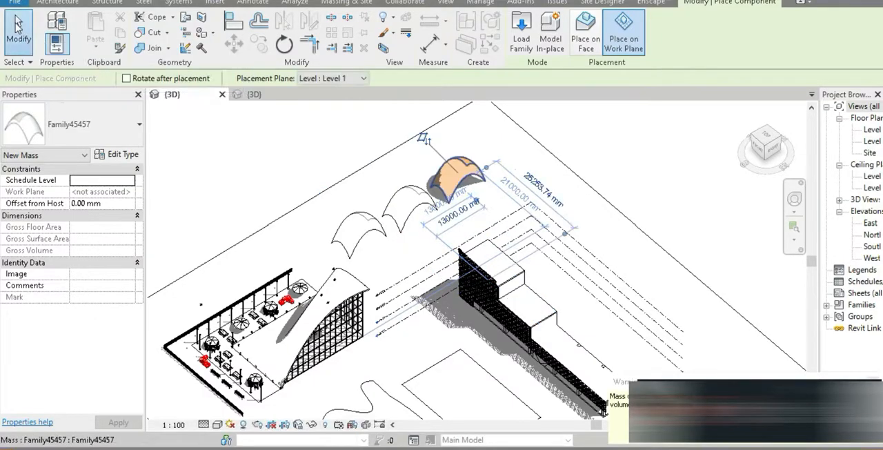
left_click(19, 28)
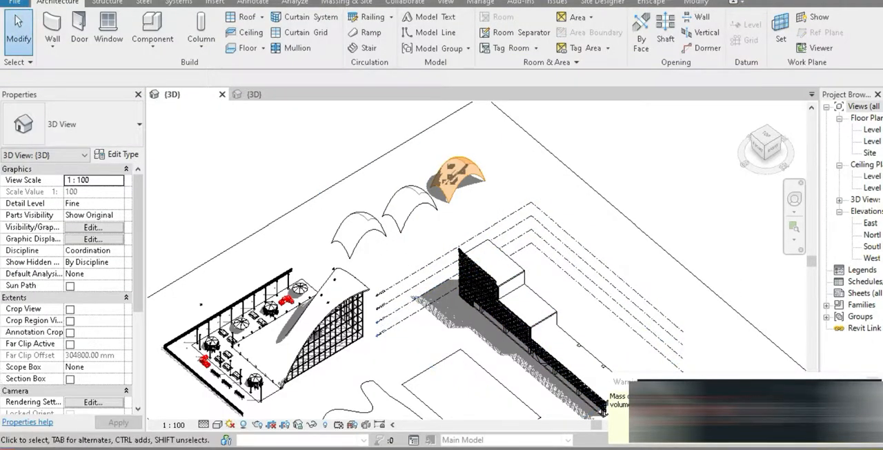
- Set the project's mass visibility to Show Mass Form and Floors
middle_click_drag(554, 294, 469, 288, "shift")
middle_click_drag(564, 309, 490, 273)
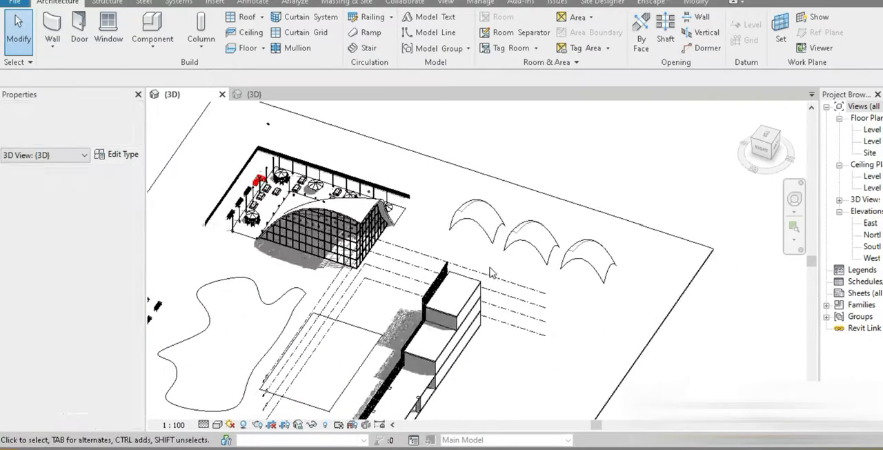
scroll(490, 273, "up", 2)
left_click(483, 207)
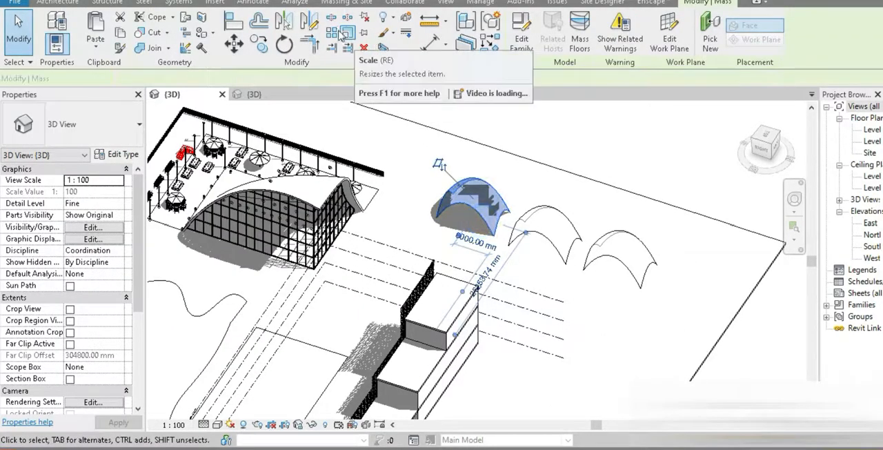
left_click(347, 2)
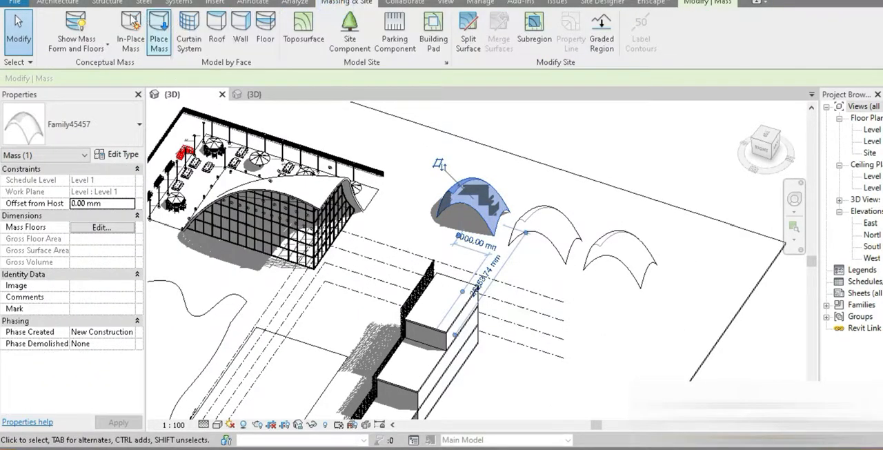
left_click(80, 18)
left_click(80, 19)
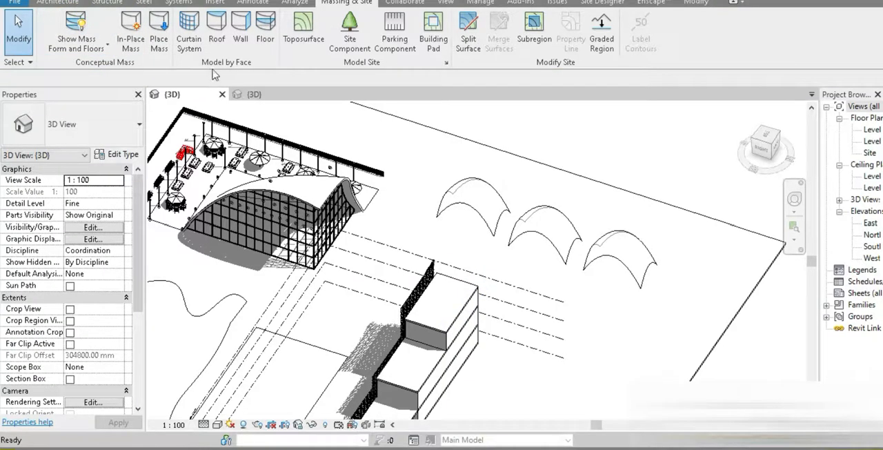
- Create a Basic Roof Generic - 12" by face on the pavilion mass nearest the glazed building
left_click(217, 29)
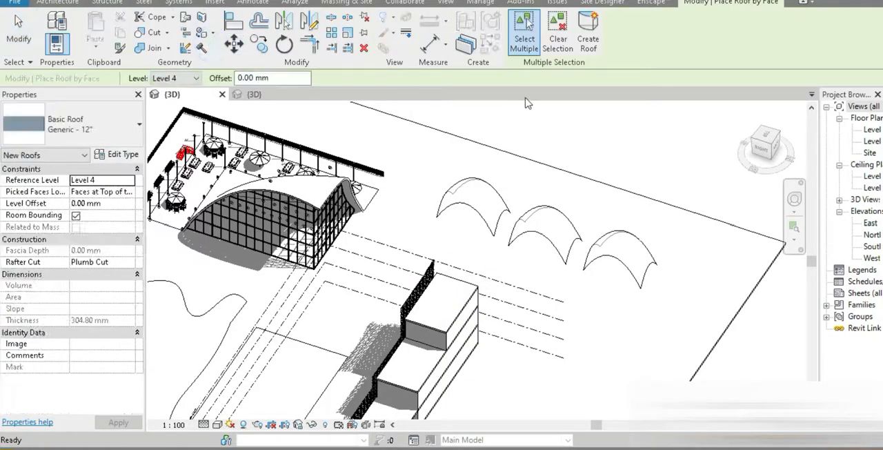
left_click(88, 131)
left_click(88, 127)
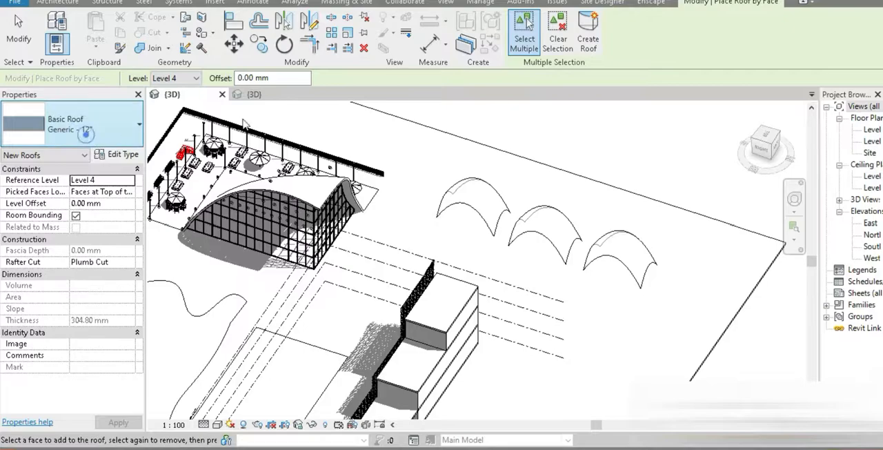
left_click(484, 211)
left_click(589, 40)
- Create the same Generic - 12" roof by face on the middle and farthest pavilion masses
left_click(549, 240)
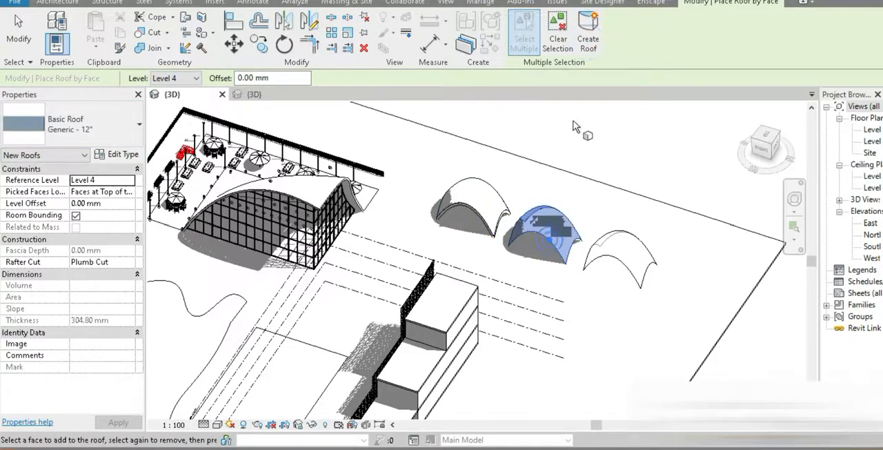
left_click(588, 43)
left_click(616, 268)
left_click(588, 43)
left_click(19, 35)
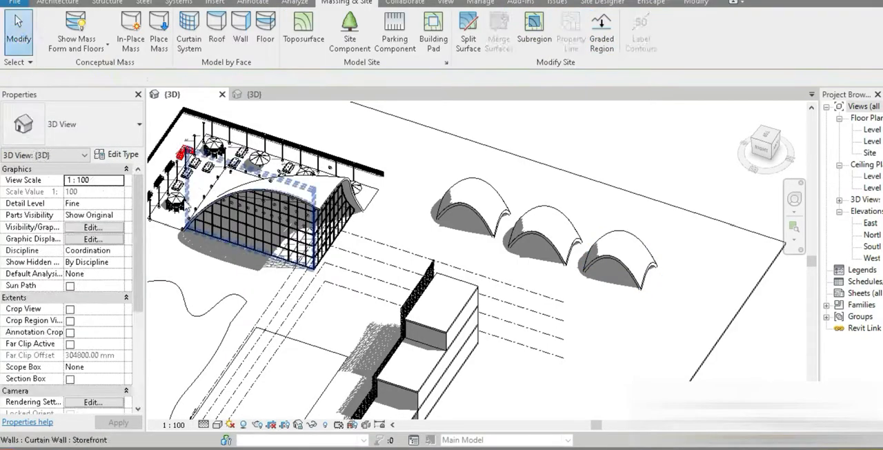
- Copy the terrace's umbrella coffee table with multiple copies, placing one table under each of the three pavilions
left_click(177, 210)
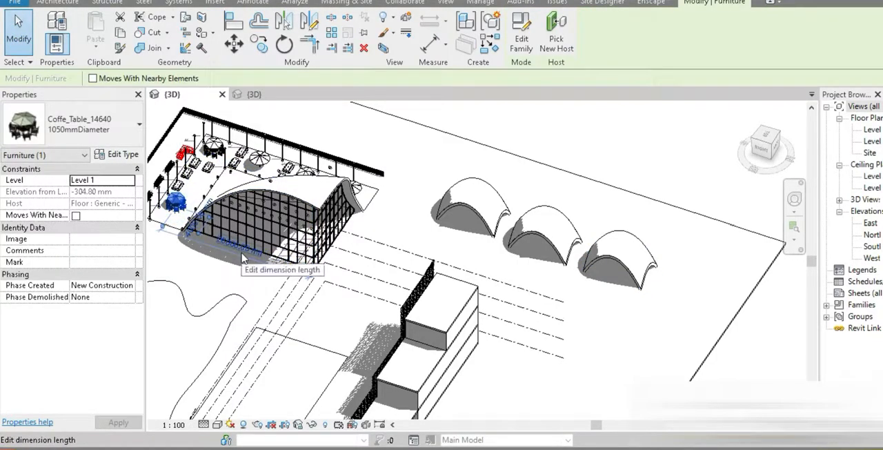
key("m")
key("v")
left_click(207, 254)
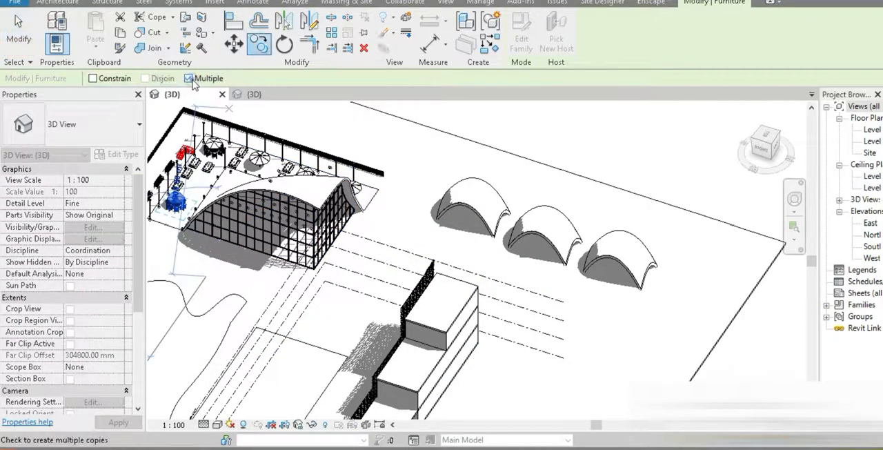
left_click(530, 304)
left_click(567, 317)
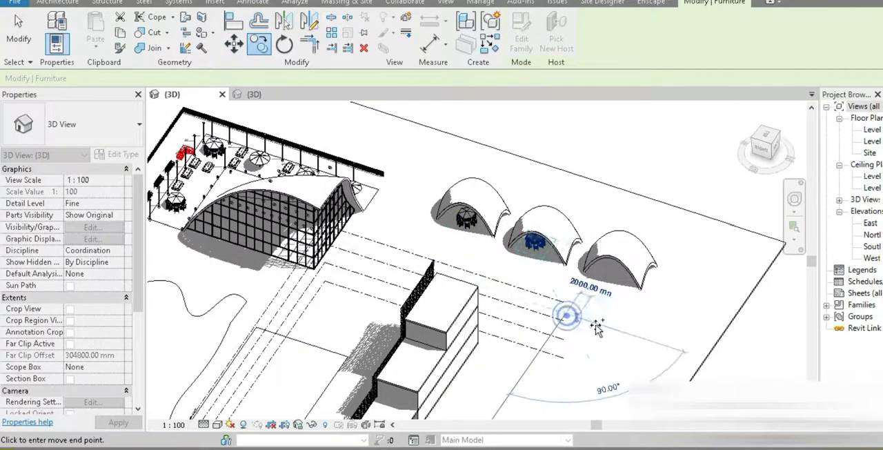
left_click(647, 339)
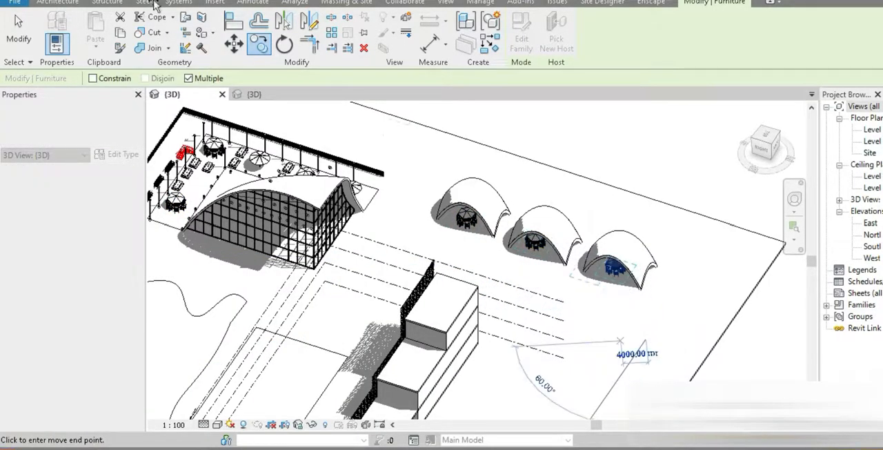
key("Escape")
key("Escape")
scroll(539, 238, "up", 5)
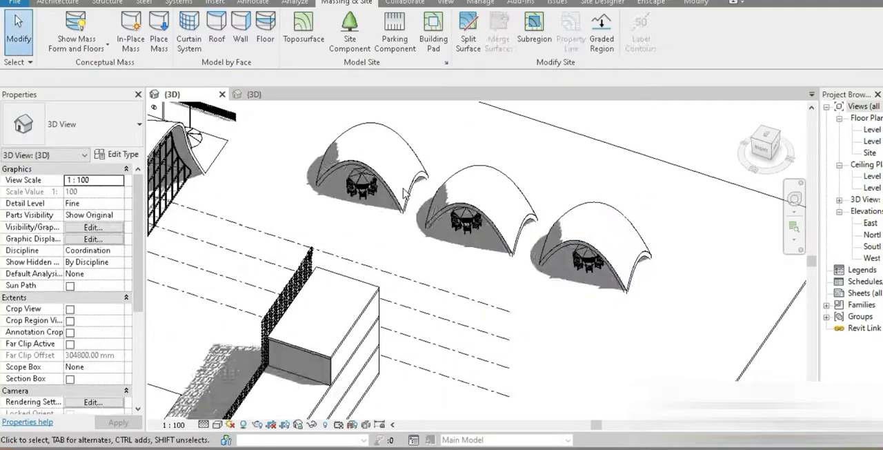
mouse_move(506, 245)
middle_mouse_down("shift")
mouse_move(483, 227)
mouse_move(502, 261)
middle_mouse_up("shift")
- Assign the GFRP material to the pavilion form in the mass family, finding it with the material search "polyes"
left_click(254, 97)
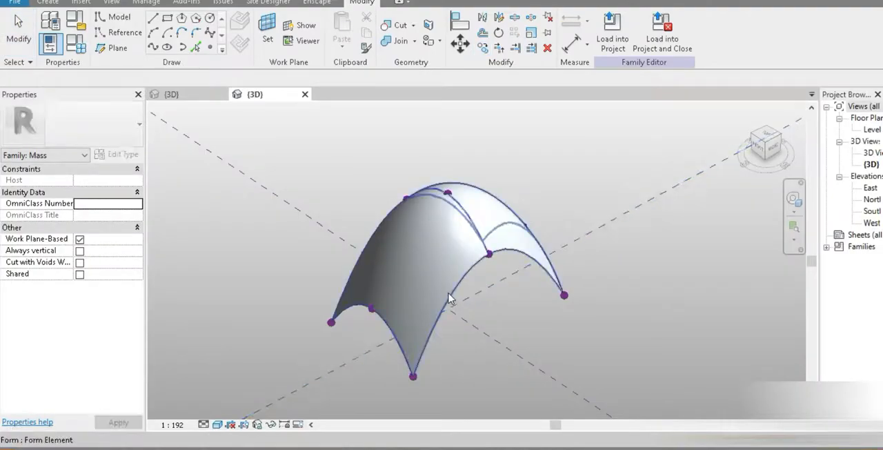
left_click(449, 298)
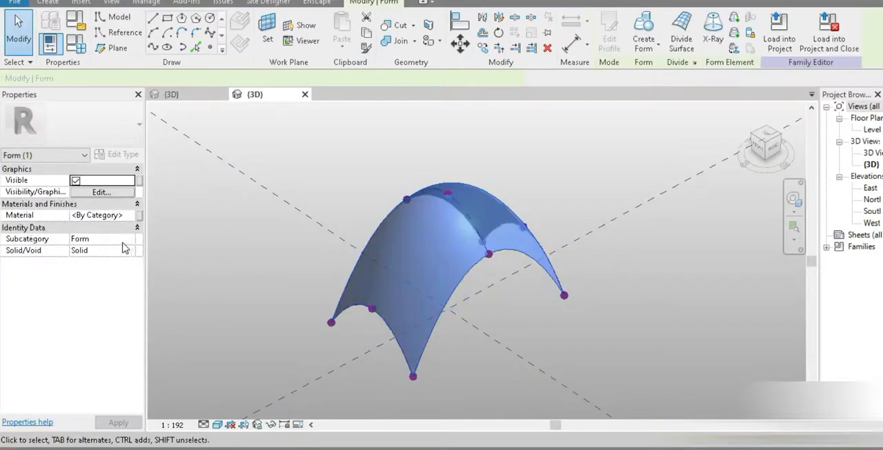
left_click(131, 217)
left_click(131, 215)
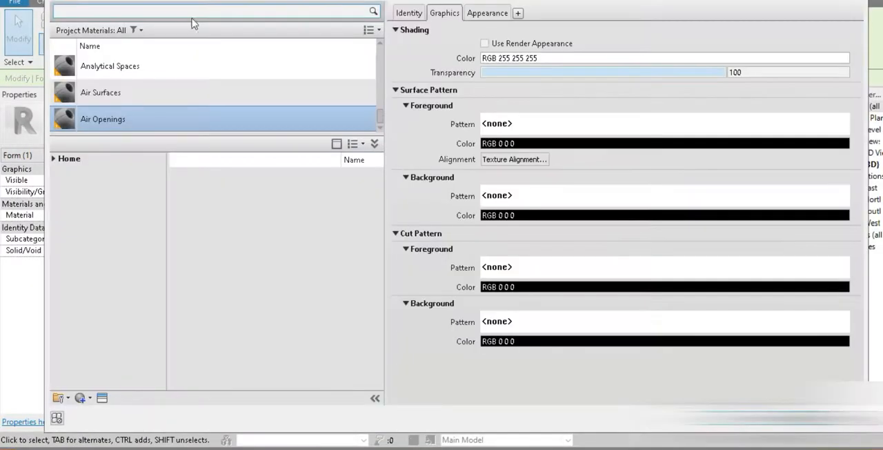
left_click(187, 9)
type("polyes")
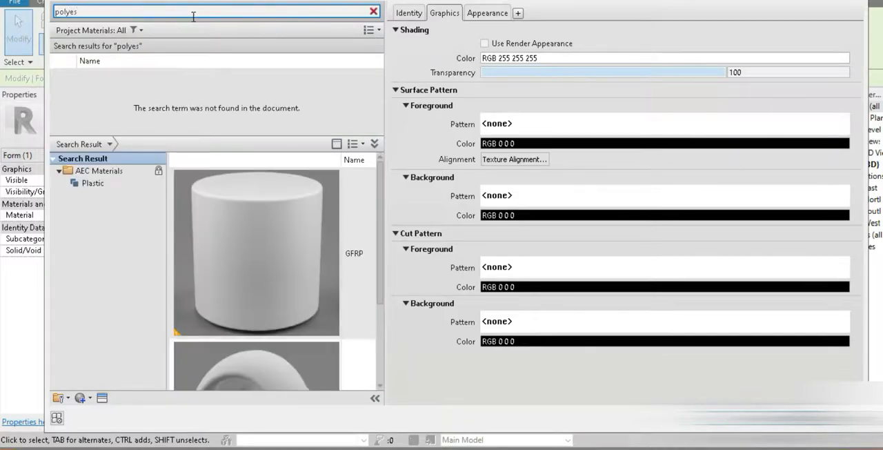
scroll(282, 262, "down", 3)
scroll(269, 222, "up", 3)
scroll(282, 329, "down", 3)
scroll(268, 296, "up", 3)
double_click(271, 233)
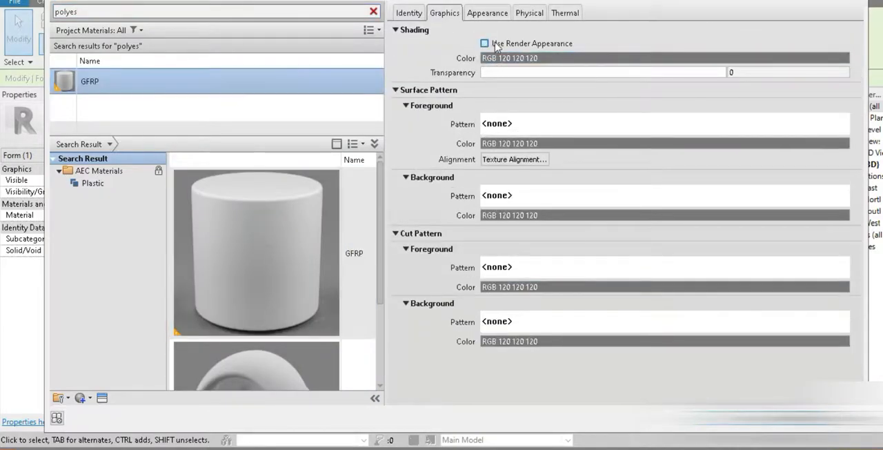
left_click(710, 418)
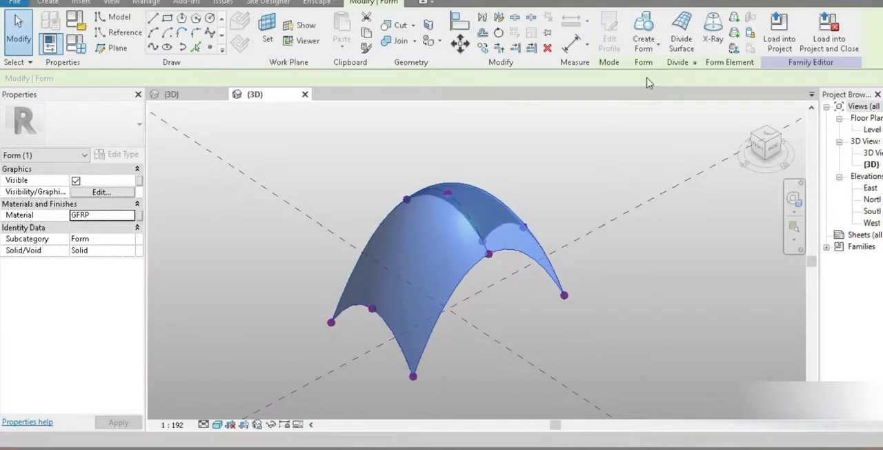
- Reload the updated mass family into the project
left_click(771, 51)
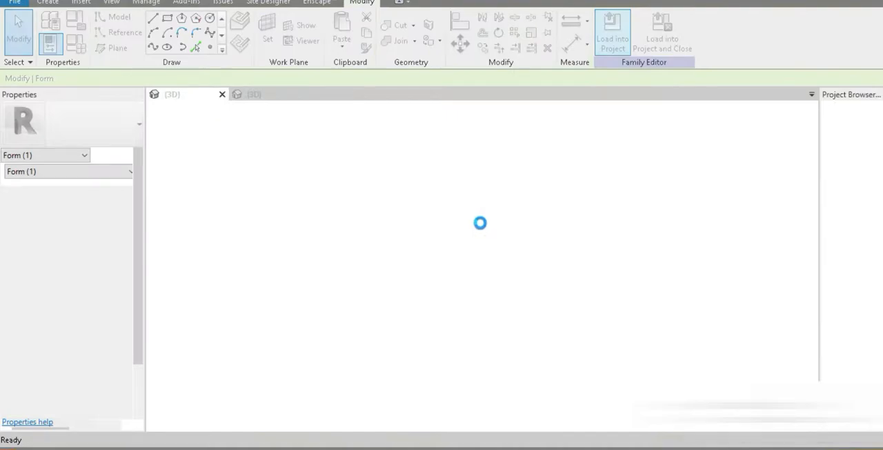
left_click(414, 222)
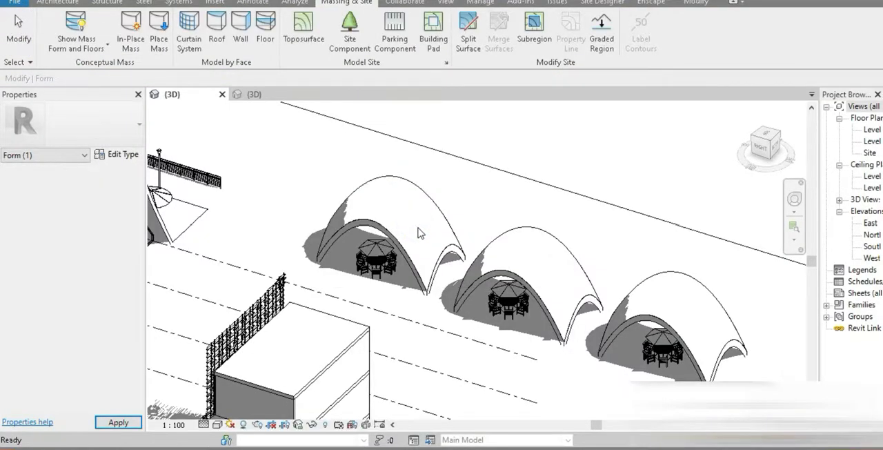
- Display the 3D site view in the Realistic visual style and set masses to show by view settings
left_click(218, 424)
left_click(229, 399)
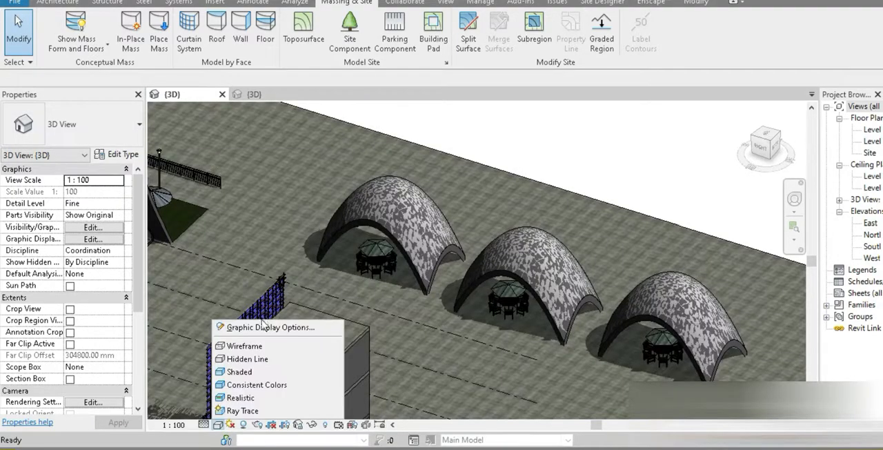
left_click(76, 31)
left_click(217, 427)
left_click(223, 400)
- Turn on smooth lines with anti-aliasing in the 3D view's graphic display options and inspect the three pavilions
left_click(218, 425)
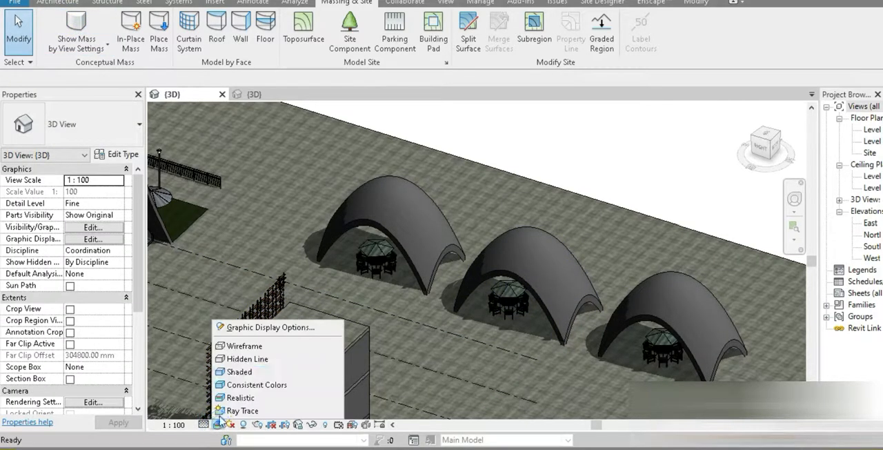
left_click(243, 329)
left_click(123, 57)
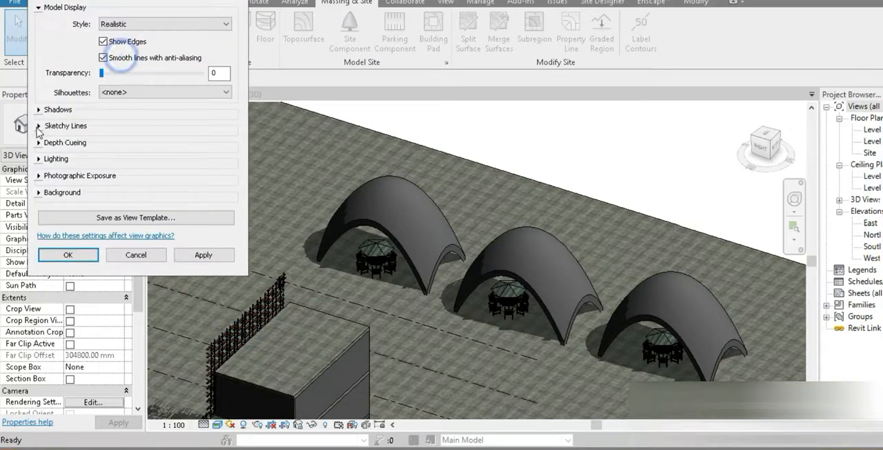
left_click(38, 111)
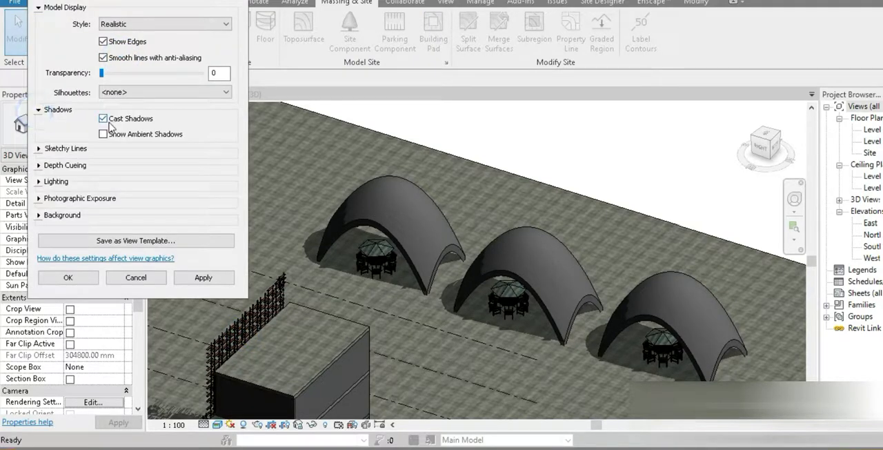
left_click(38, 111)
left_click(39, 126)
left_click(39, 126)
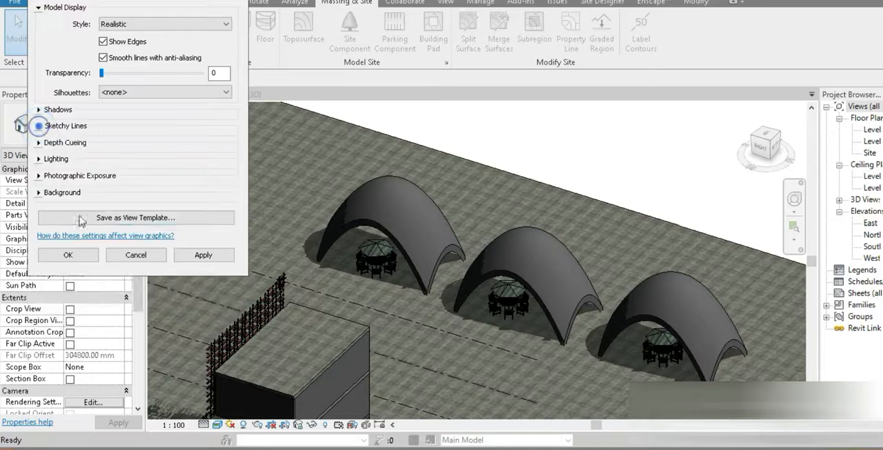
left_click(82, 255)
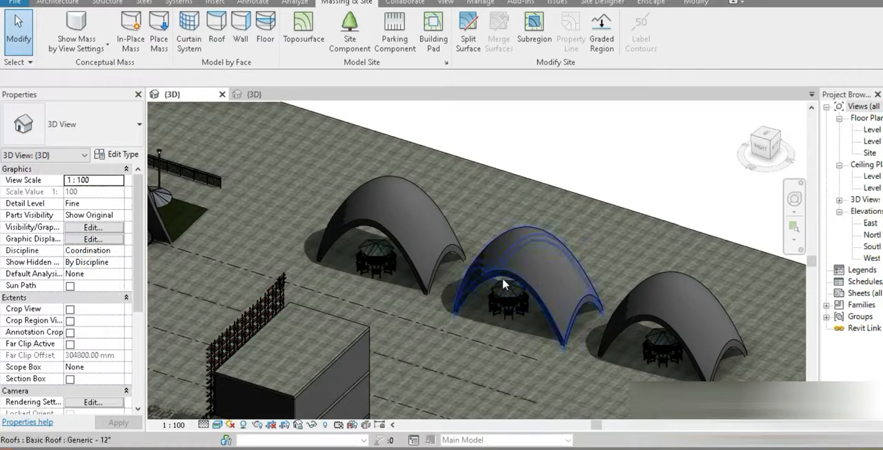
scroll(476, 308, "up", 4)
scroll(385, 298, "down", 6)
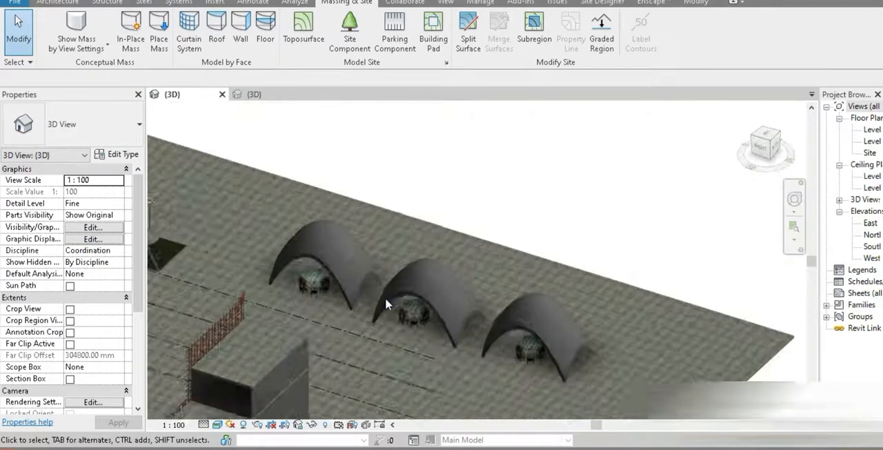
- Divide the surface of the pavilion form in the mass family
left_click(254, 97)
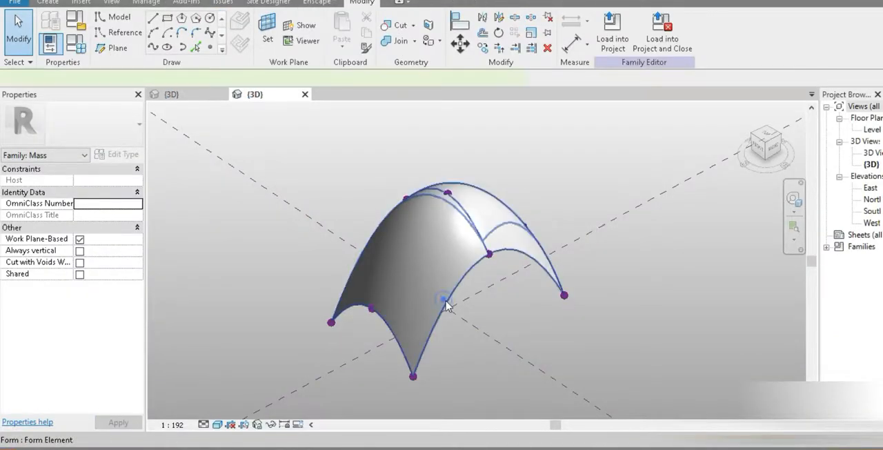
left_click(445, 303)
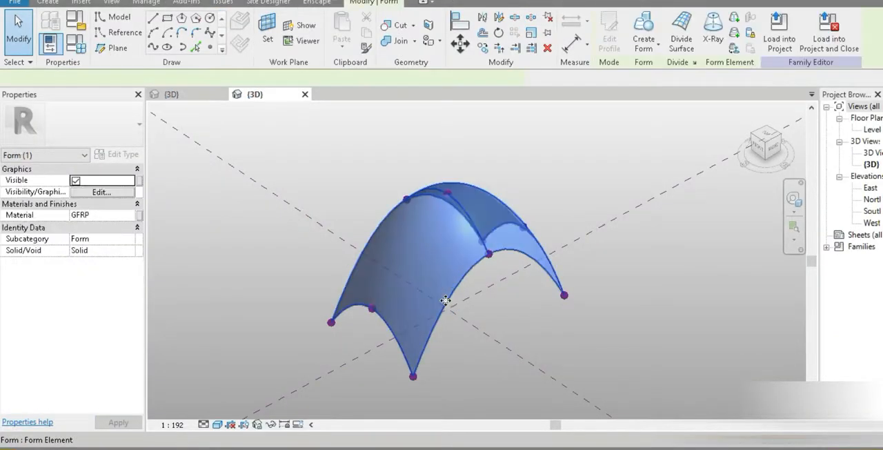
left_click(692, 51)
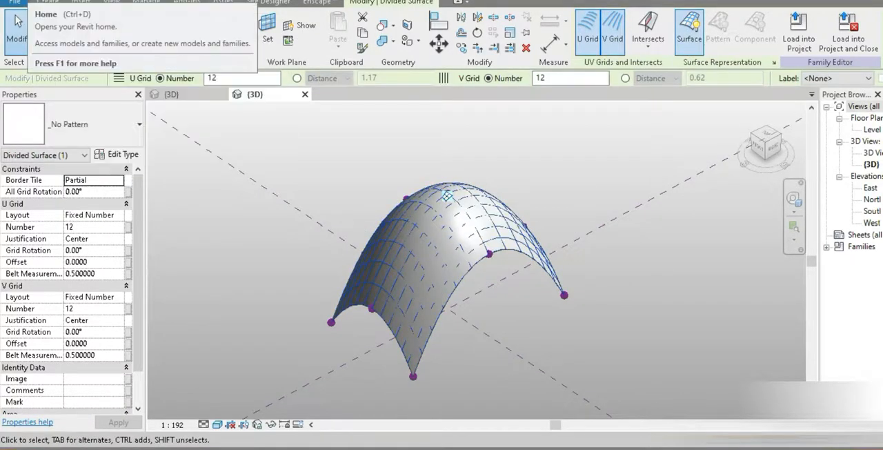
key("Escape")
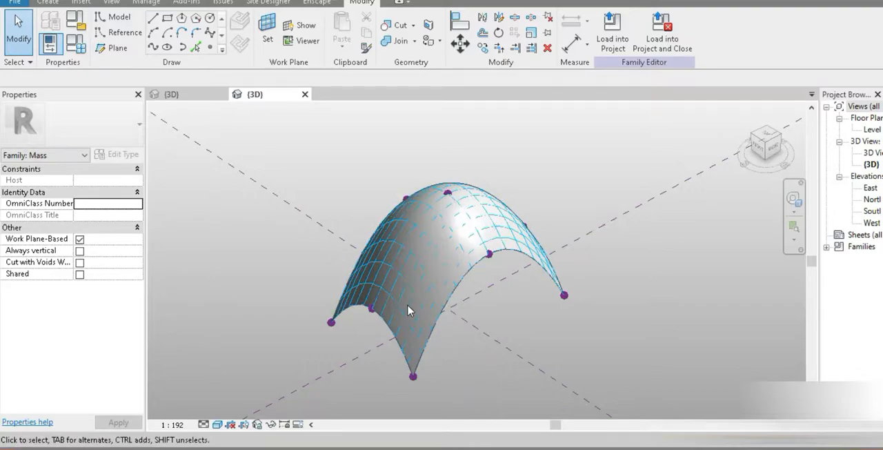
- Set both the U grid and V grid layouts of the divided surface to Fixed Distance
left_click(429, 318)
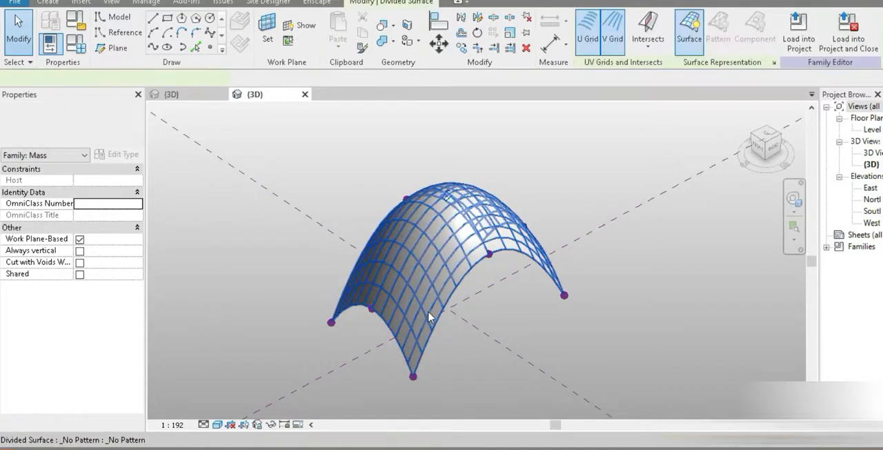
left_click(97, 215)
left_click(120, 215)
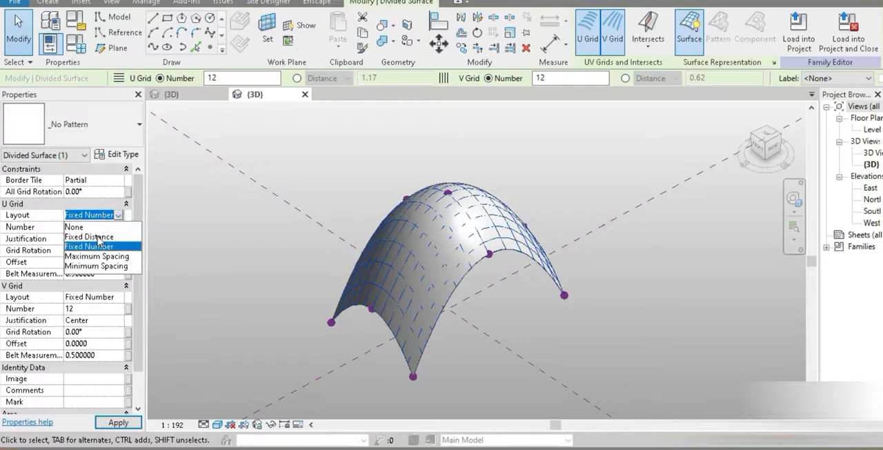
left_click(97, 244)
left_click(118, 297)
left_click(111, 318)
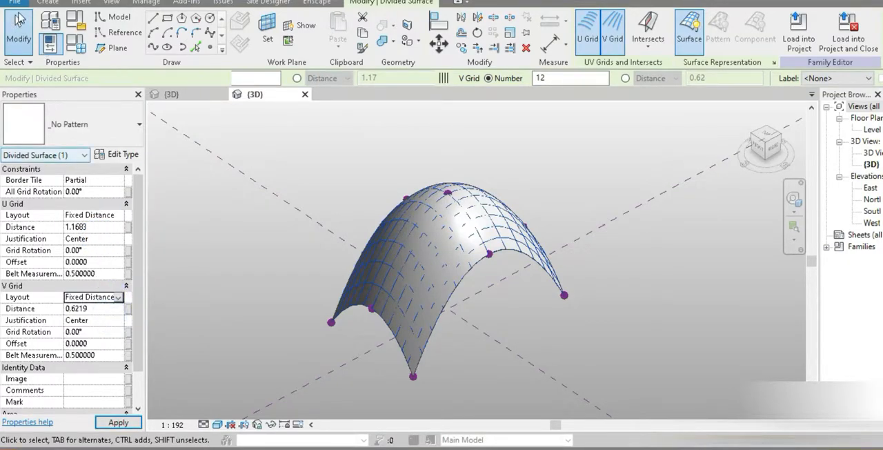
- Create a new family from the Curtain Panel Pattern Based.rft template
left_click(24, 3)
left_click(119, 217)
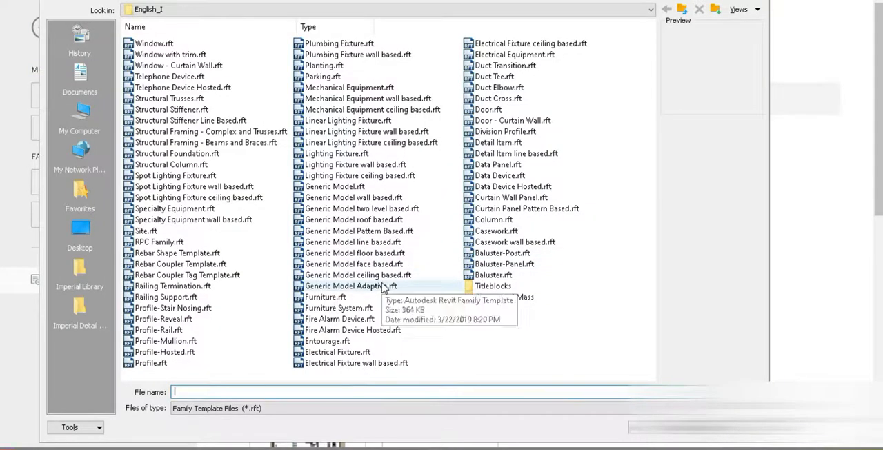
left_click(514, 209)
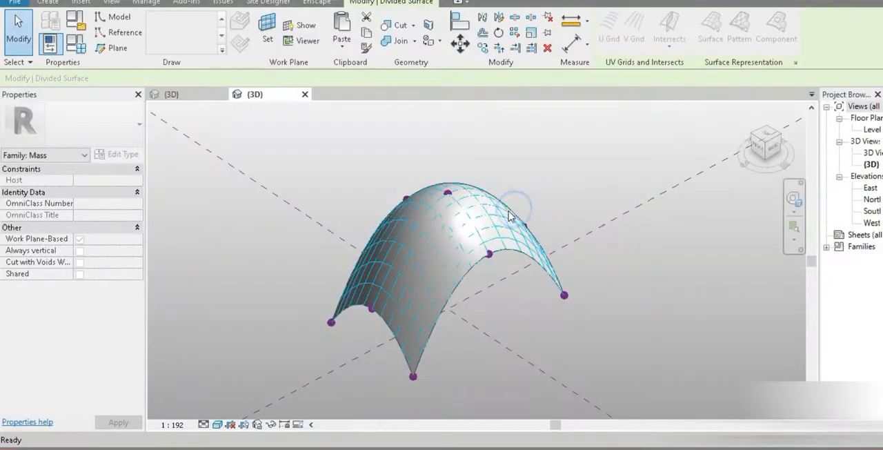
left_click(503, 214)
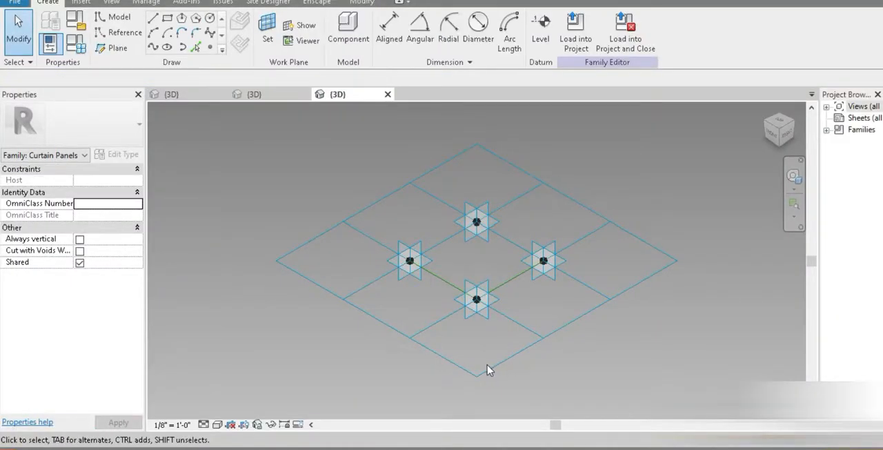
- Check the U and V grid distances of the divided surface in the pavilion mass family
left_click(274, 98)
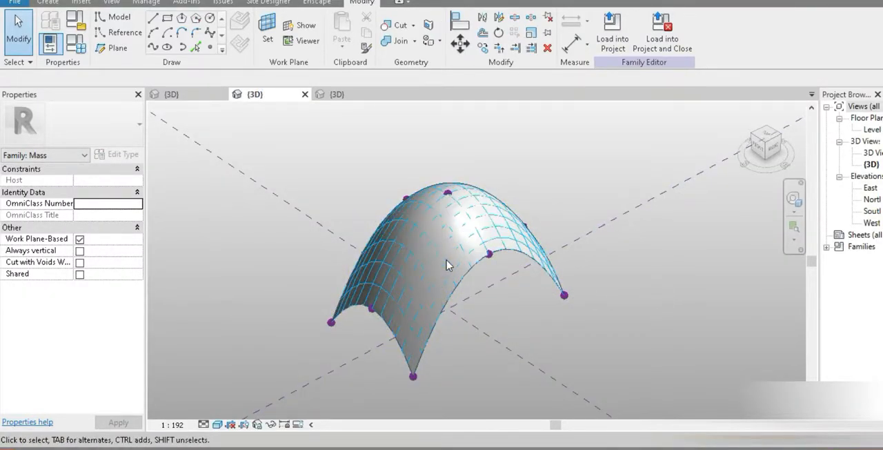
left_click(428, 304)
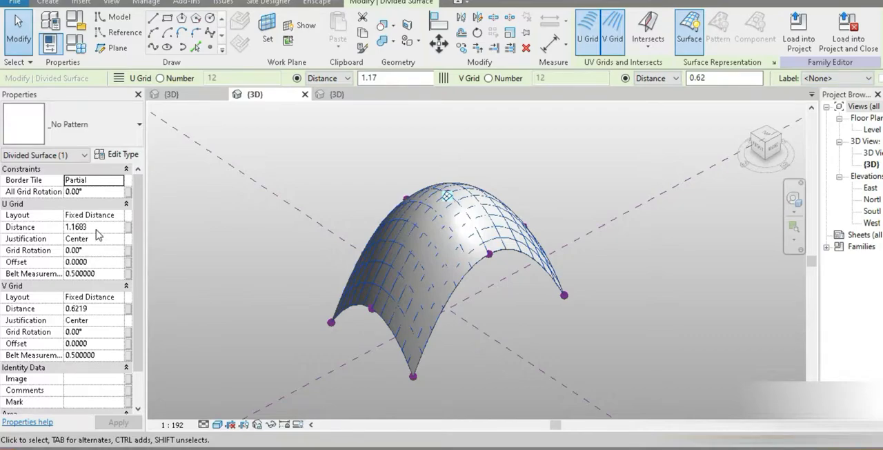
left_click(96, 228)
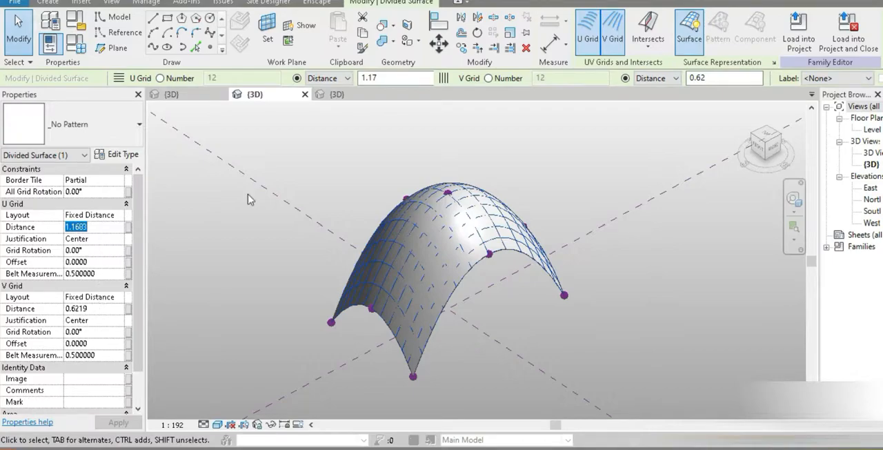
- Set the curtain panel family's length units to meters with 2 decimal places
left_click(336, 97)
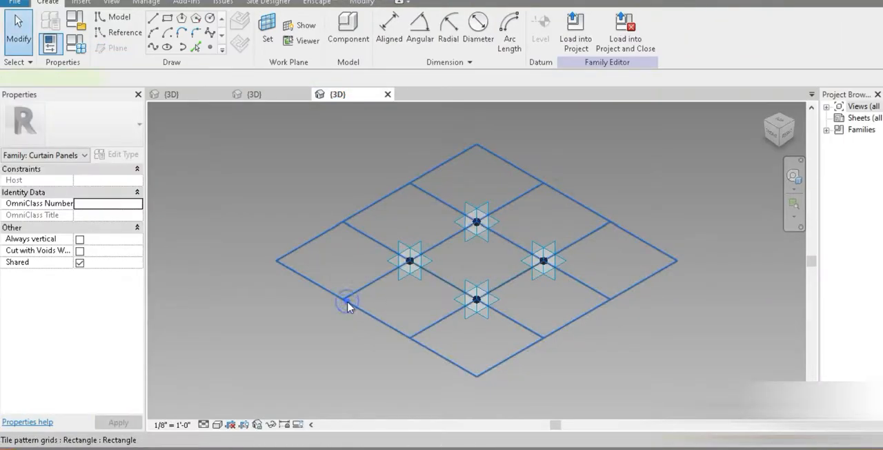
left_click(347, 305)
key("u")
key("n")
left_click(496, 126)
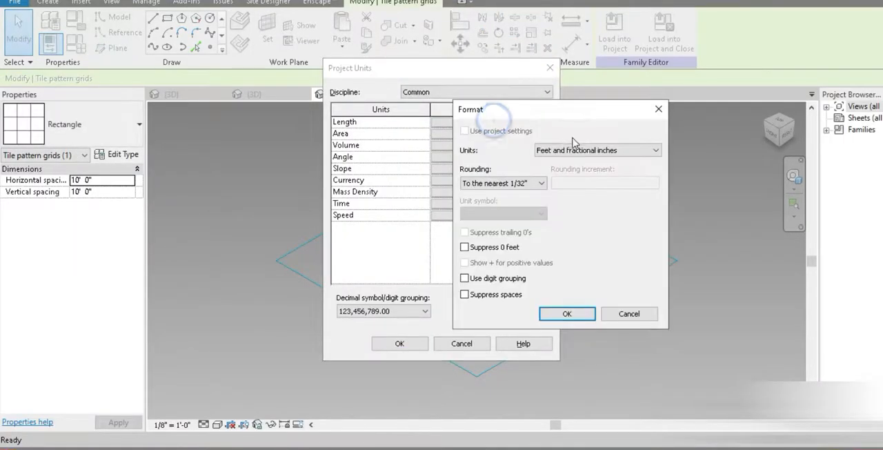
left_click(597, 149)
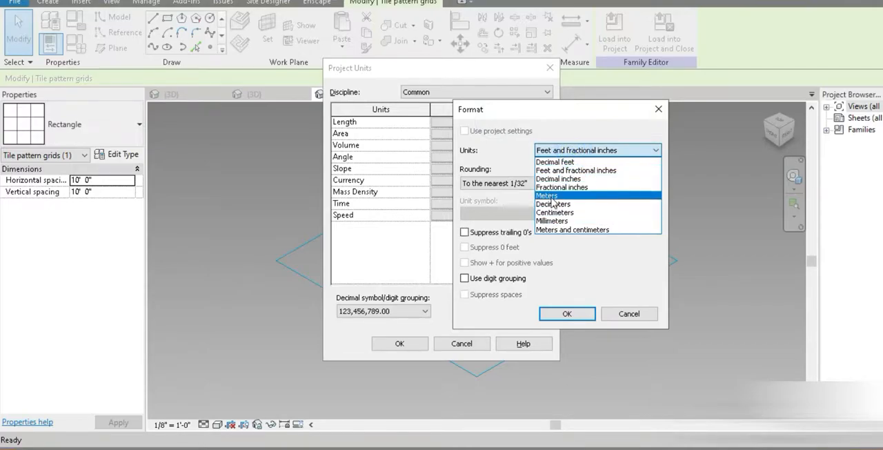
left_click(548, 196)
left_click(489, 182)
left_click(481, 237)
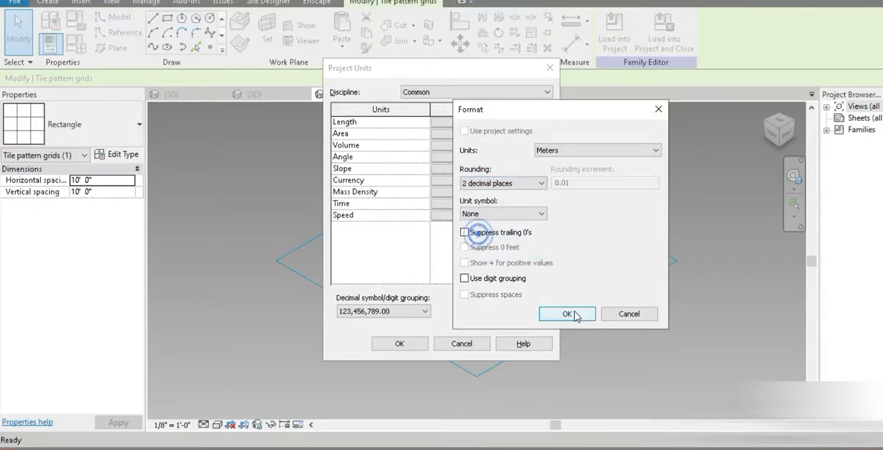
left_click(567, 313)
left_click(403, 343)
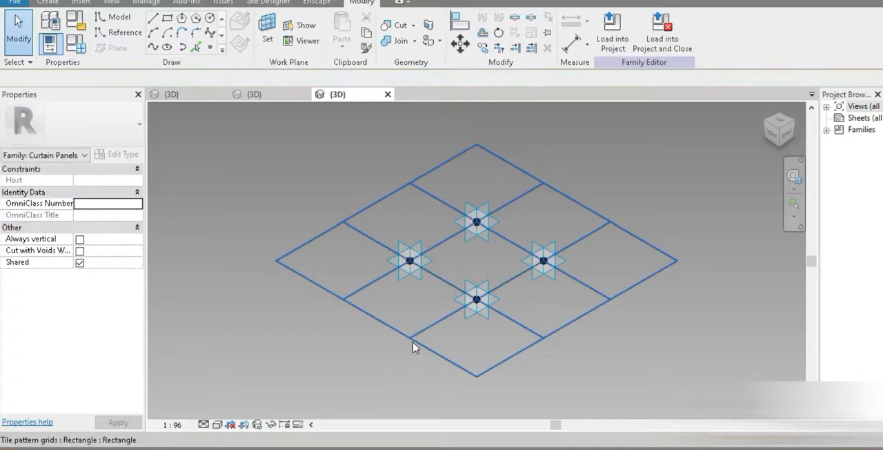
- Set the tile pattern grid's vertical spacing to 0.6219 and its horizontal spacing to 1.1683
left_click(410, 338)
left_click(107, 195)
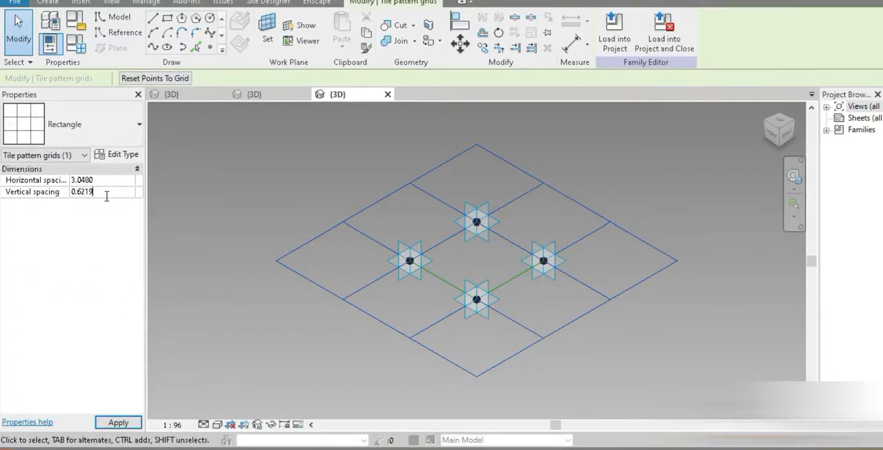
left_click(109, 180)
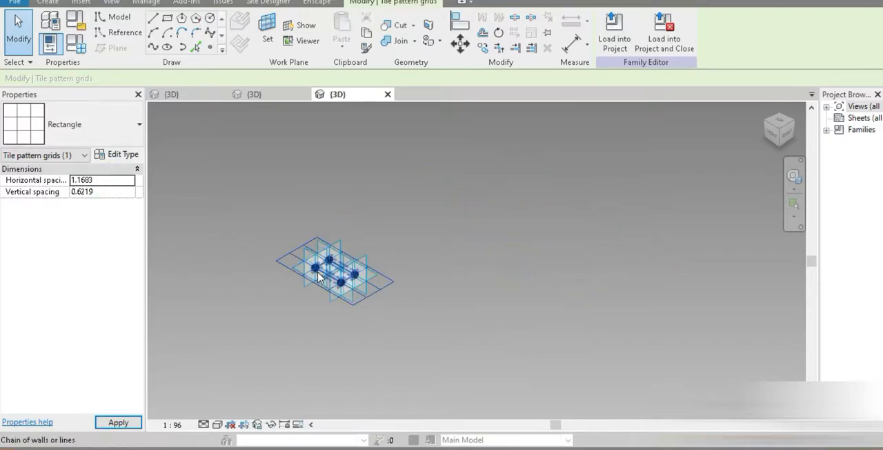
- Place a reference point at the middle of one long side of the central panel tile
scroll(362, 283, "up", 5)
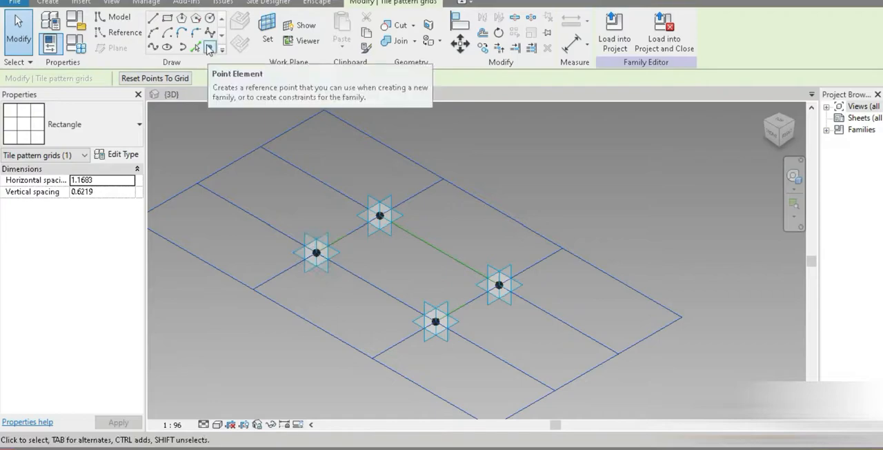
left_click(210, 47)
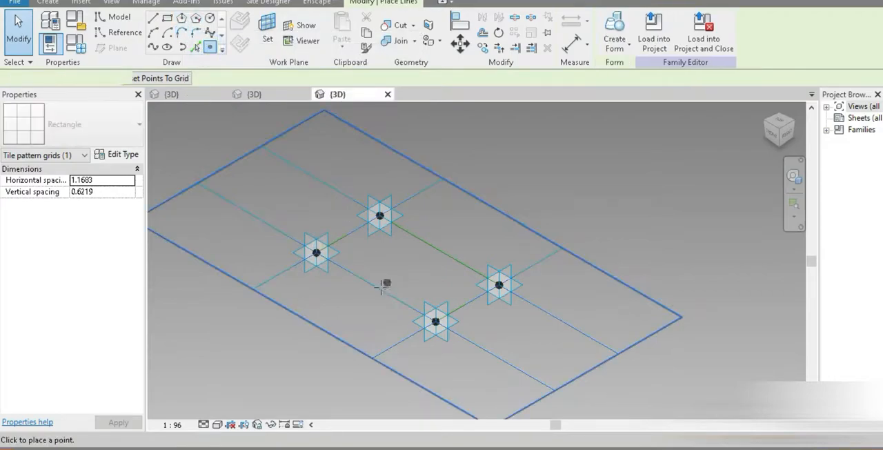
left_click(376, 287)
- Sketch a small vertical model-line rectangle from the new reference point, using that point's plane as work plane
left_click(167, 18)
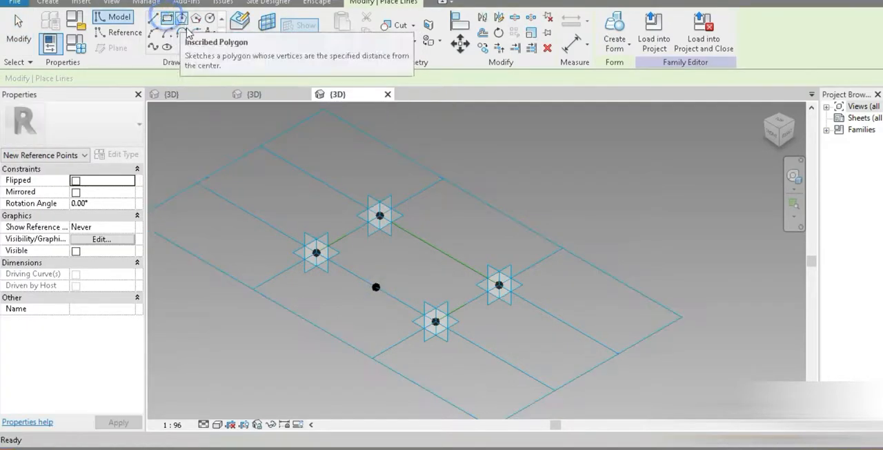
left_click(267, 41)
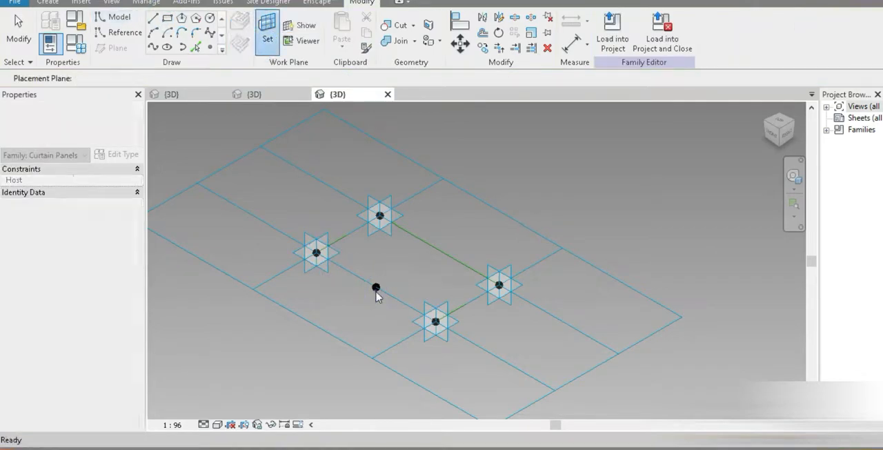
left_click(374, 289)
scroll(374, 290, "up", 5)
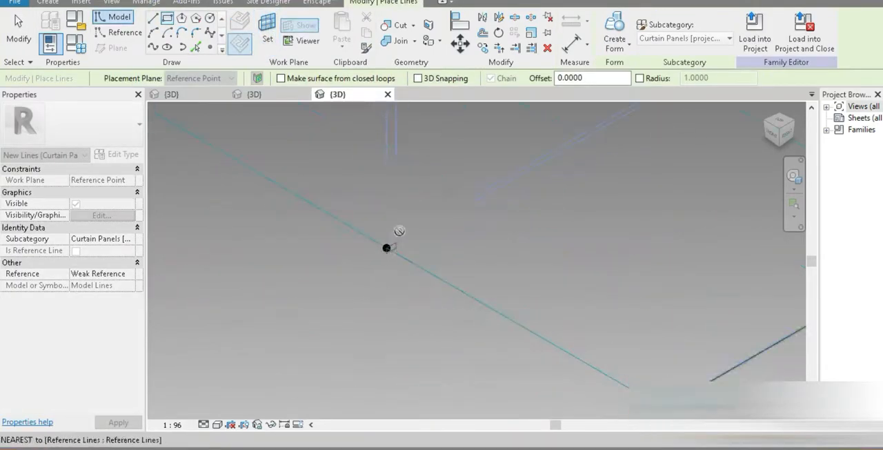
left_click(436, 180)
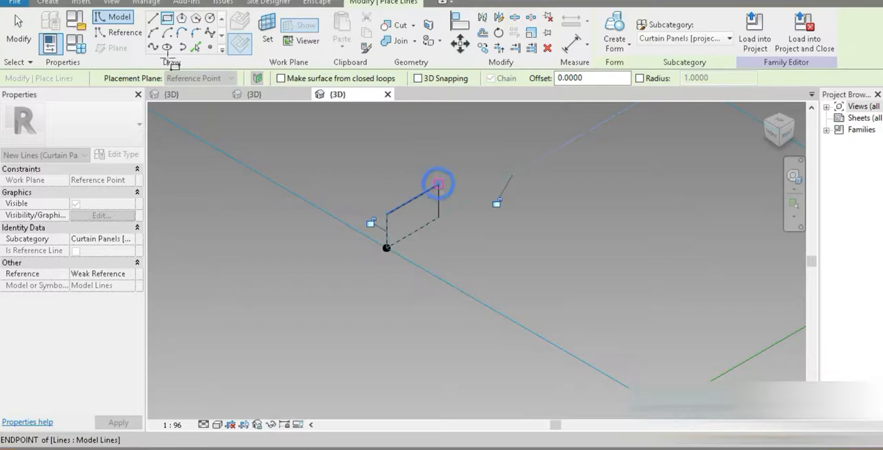
key("Escape")
key("Escape")
- Move the rectangular profile so the midpoint of its lower edge sits on the reference point
left_click(423, 229)
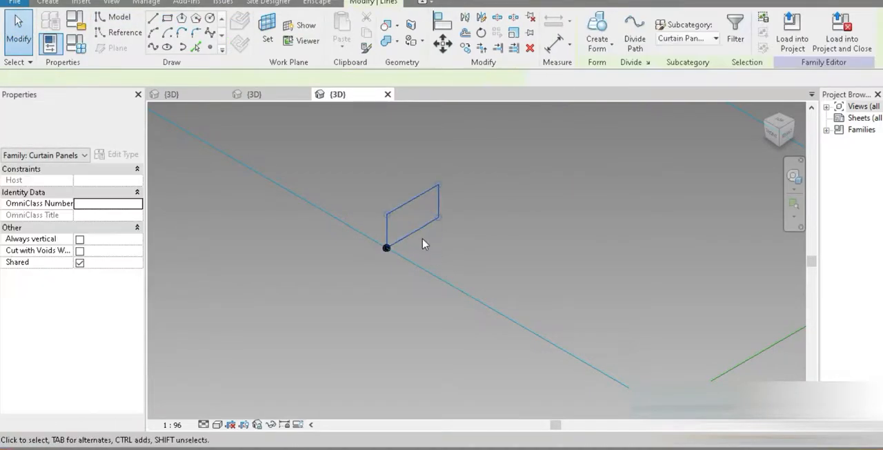
key("m")
key("v")
left_click(416, 236)
left_click(387, 249)
left_click(384, 331)
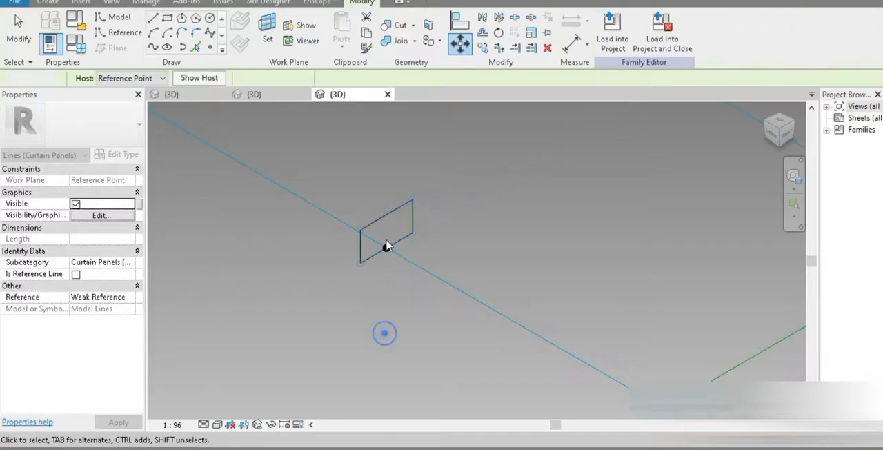
key("Tab")
left_click(380, 222)
left_click(453, 249)
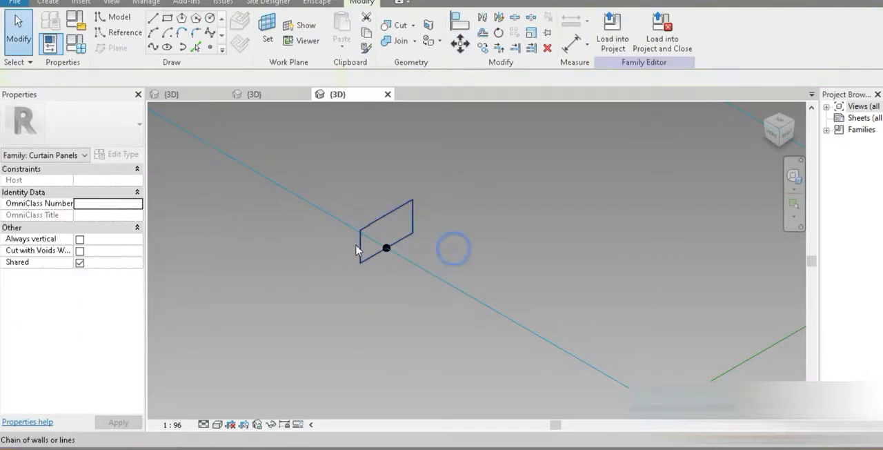
- Widen the rectangular profile slightly by moving one of its short vertical edges outward
left_click(360, 247)
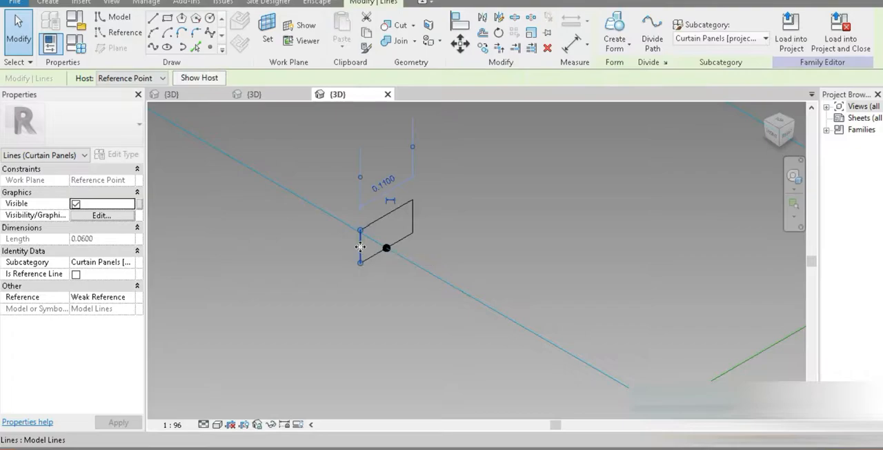
mouse_move(353, 250)
left_mouse_down()
mouse_move(339, 258)
mouse_move(352, 251)
left_mouse_up()
left_click(403, 303)
- Create a solid frame form by sweeping the rectangular profile around the central tile's reference lines
key("Tab")
left_click(412, 221)
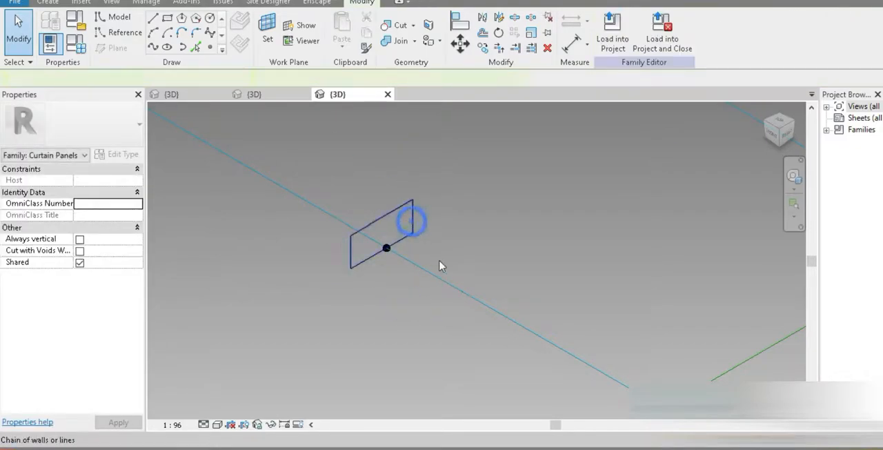
left_click(440, 283, "ctrl")
left_click(597, 38)
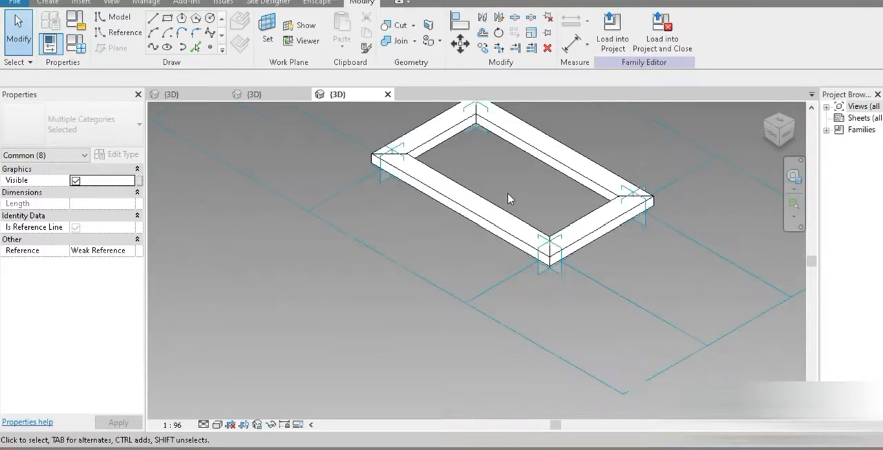
scroll(507, 194, "down", 1)
middle_click_drag(507, 193, 468, 257)
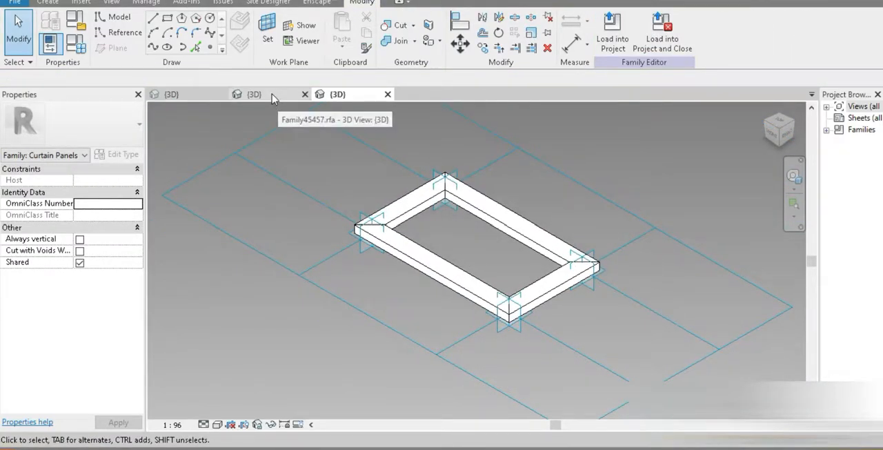
- Load the finished curtain panel family into the pavilion mass family Family45457.rfa
left_click(612, 28)
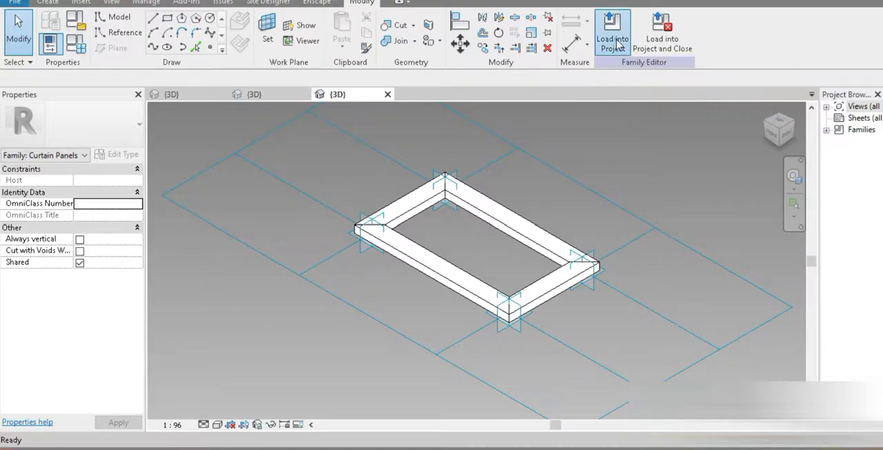
left_click(357, 158)
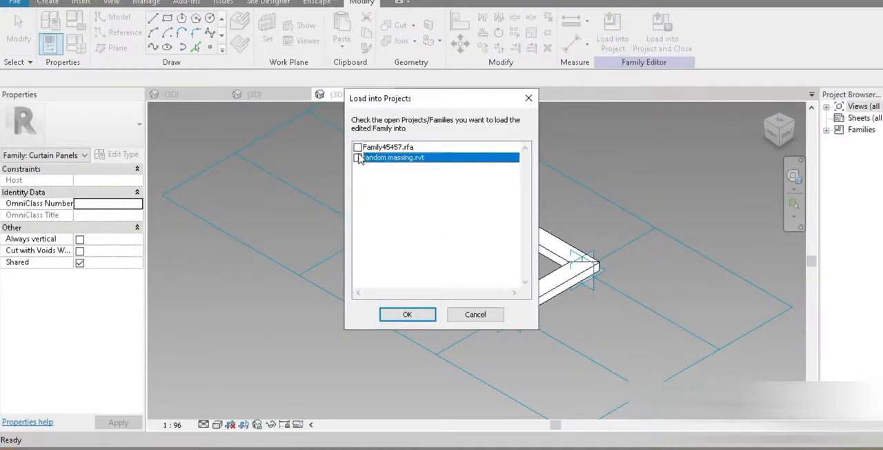
left_click(407, 314)
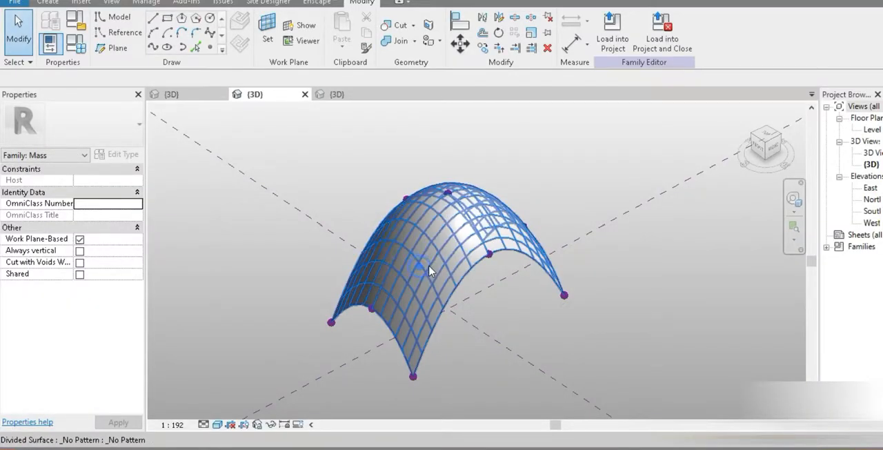
- Apply the Family7 rectangle panel component to the pavilion's divided surface
left_click(429, 270)
left_click(97, 125)
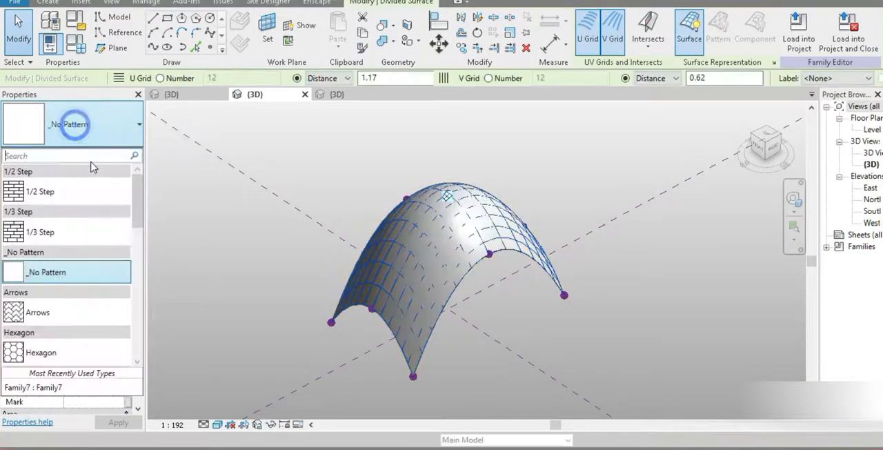
scroll(86, 273, "down", 6)
left_click(54, 252)
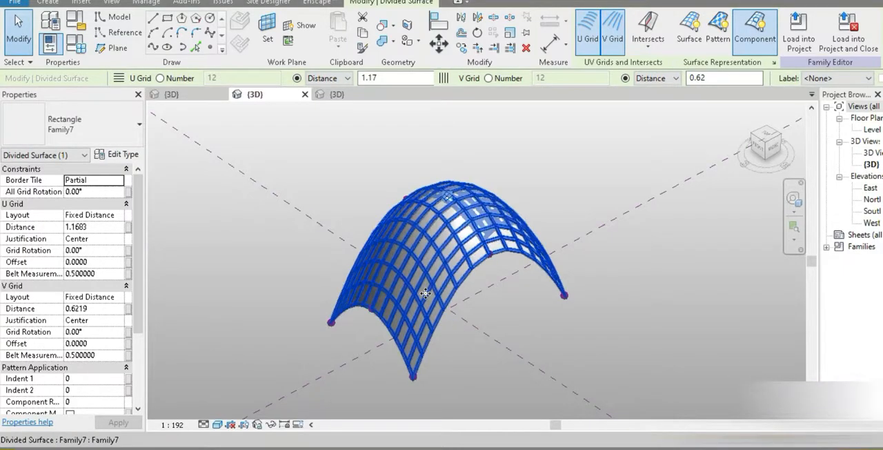
scroll(529, 286, "up", 5)
scroll(631, 318, "down", 4)
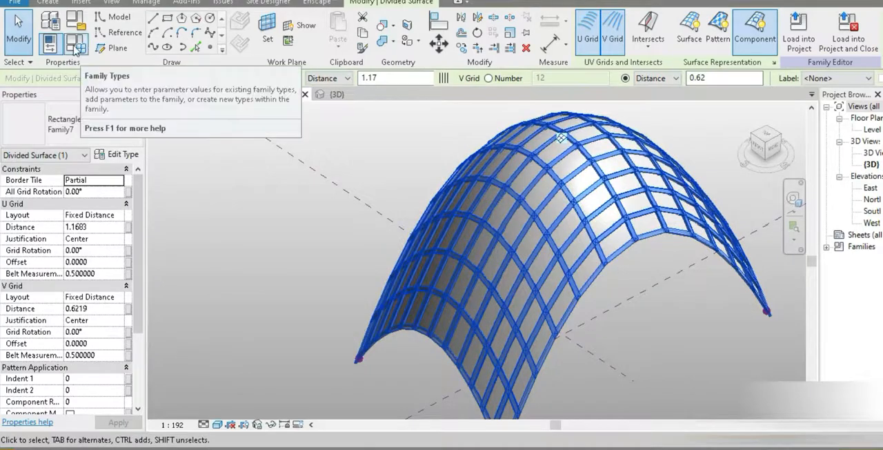
middle_click_drag(338, 272, 555, 224, "shift")
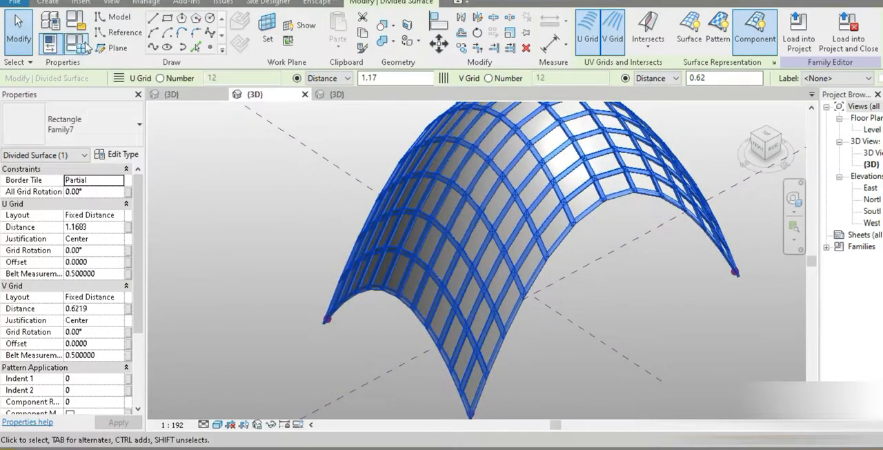
- Flex the pavilion family by setting the top bottom points parameter to 2.4 and returning it to 2.5
left_click(79, 43)
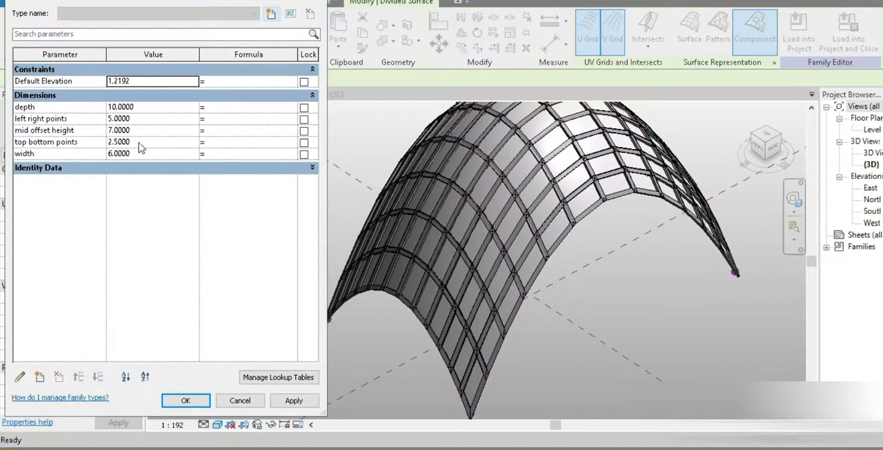
left_click(139, 142)
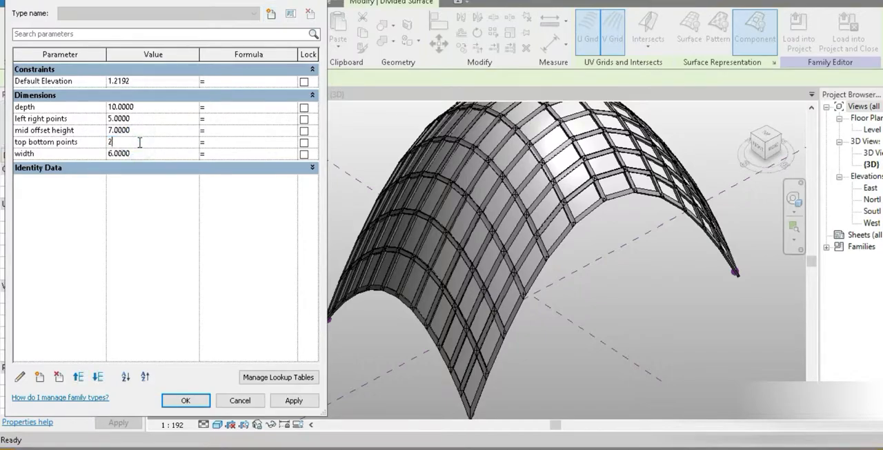
left_click(290, 401)
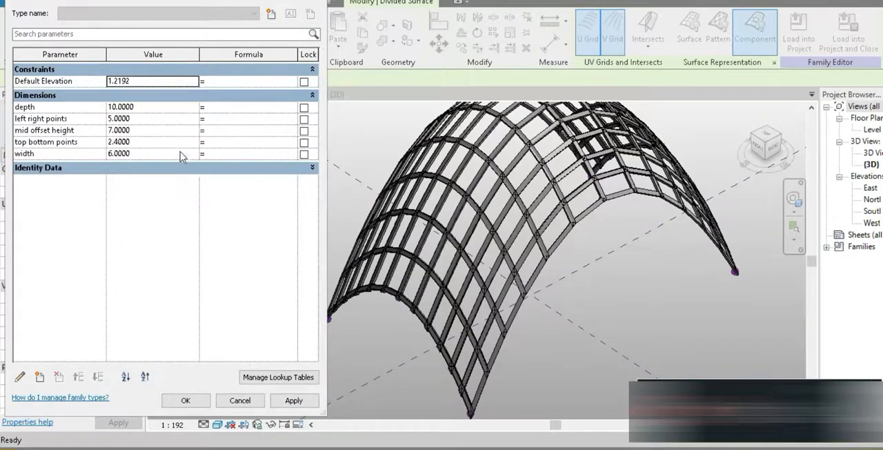
left_click(149, 141)
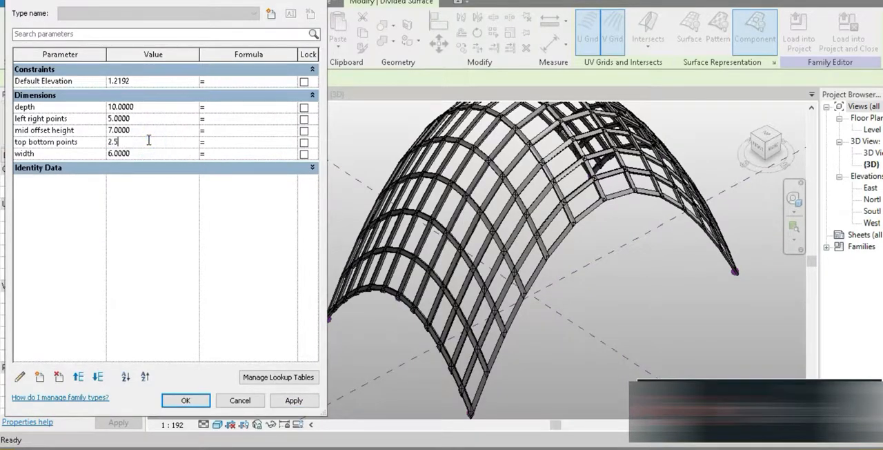
left_click(181, 401)
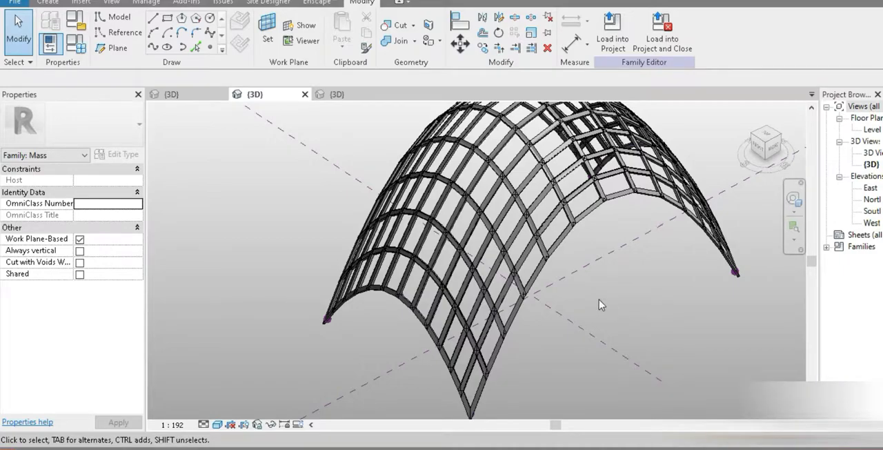
- Save the panelled pavilion on the Desktop as a new family file named Family454vnvbn57.rfa
left_click(14, 2)
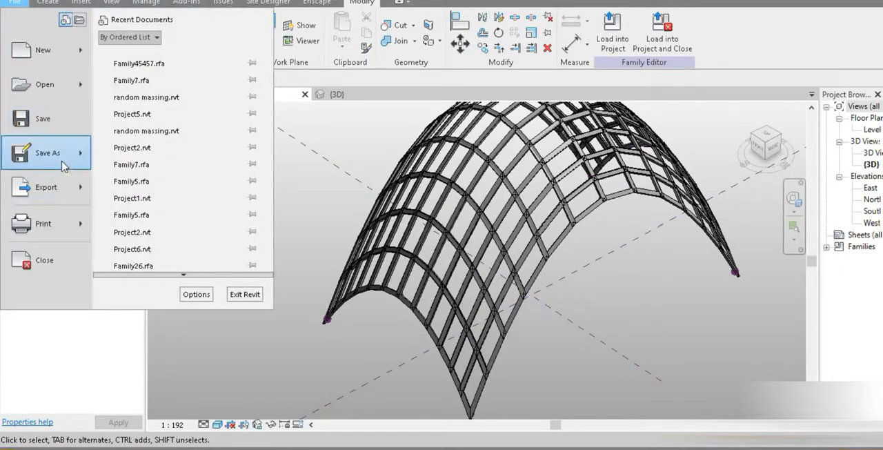
mouse_move(42, 153)
left_click(137, 147)
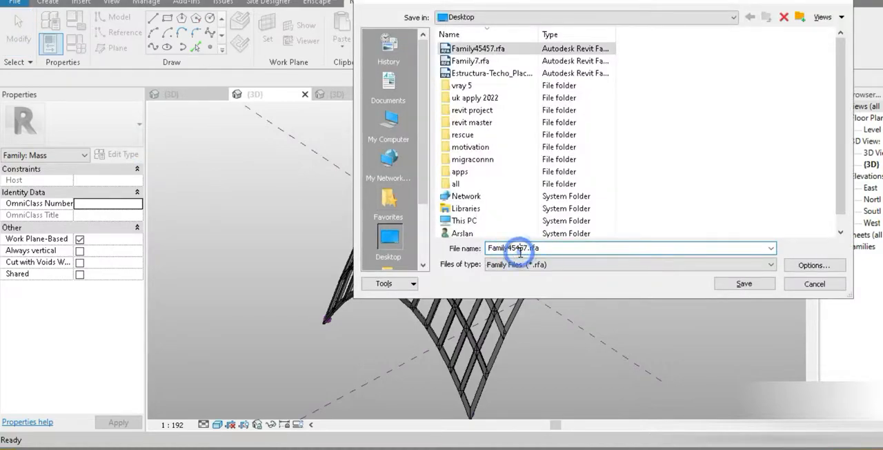
type("vbn")
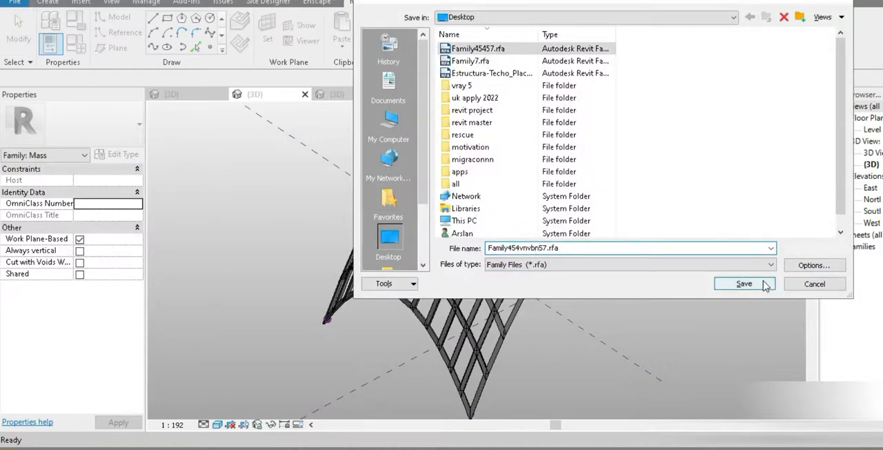
left_click(764, 284)
- Load the new pavilion family into the site project, overwriting the shared sub-component family and its parameter values
left_click(613, 39)
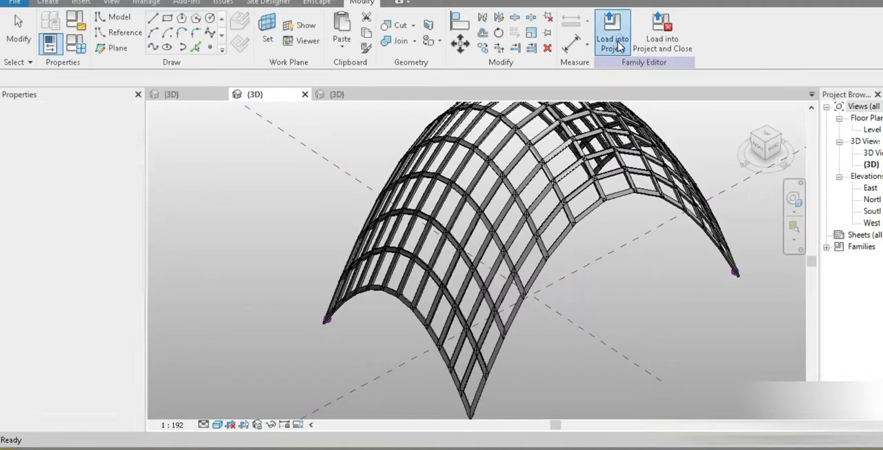
left_click(358, 147)
left_click(357, 158)
left_click(357, 147)
left_click(405, 314)
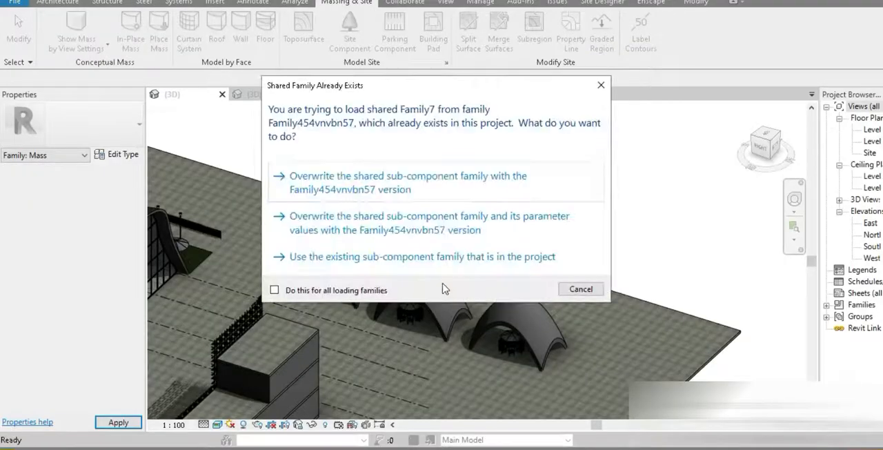
left_click(382, 239)
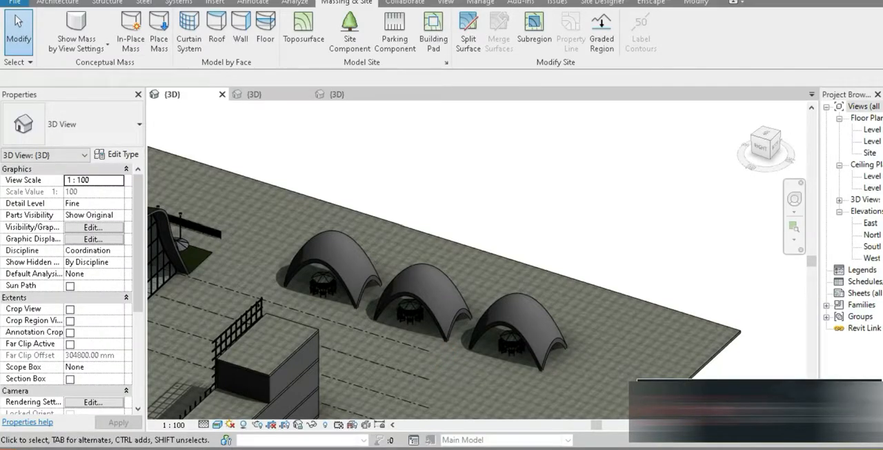
- Place two Family454vnvbn57 lattice pavilions on Level 1, one beyond the end of the solid pavilion row and one behind it
left_click(58, 2)
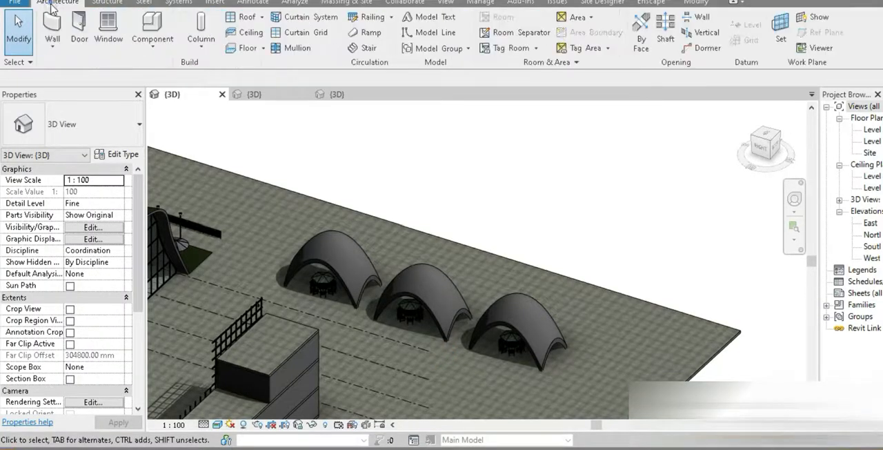
left_click(158, 30)
left_click(116, 127)
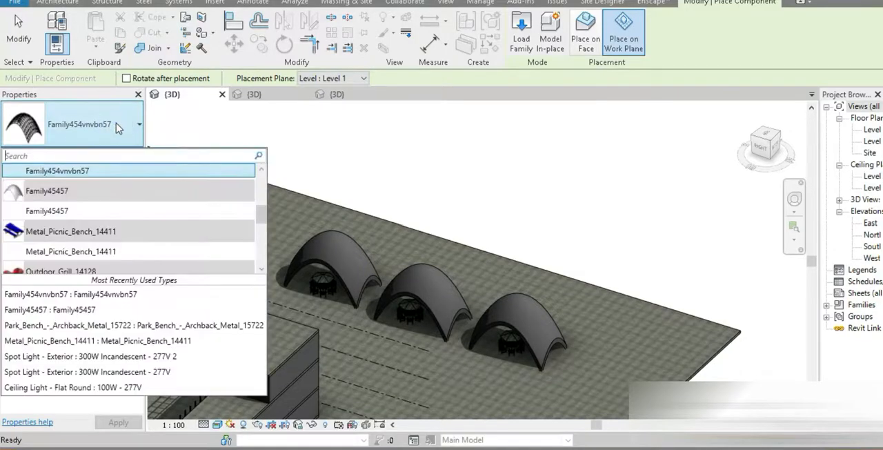
left_click(76, 173)
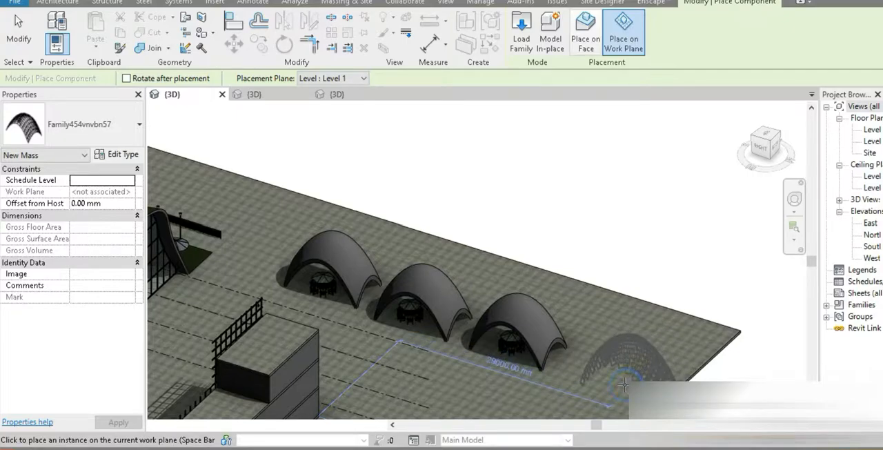
left_click(608, 370)
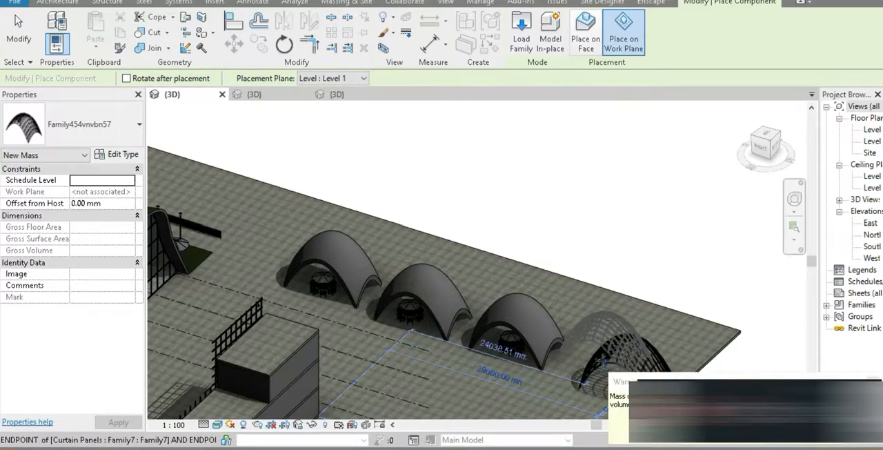
left_click(566, 308)
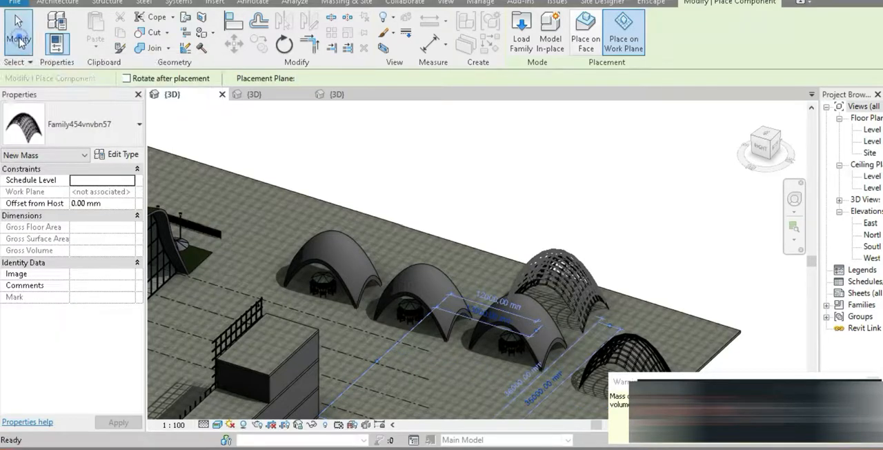
key("Escape")
key("Escape")
- Inspect the two placed lattice pavilions up close and alongside the solid ones
middle_click_drag(528, 331, 424, 269)
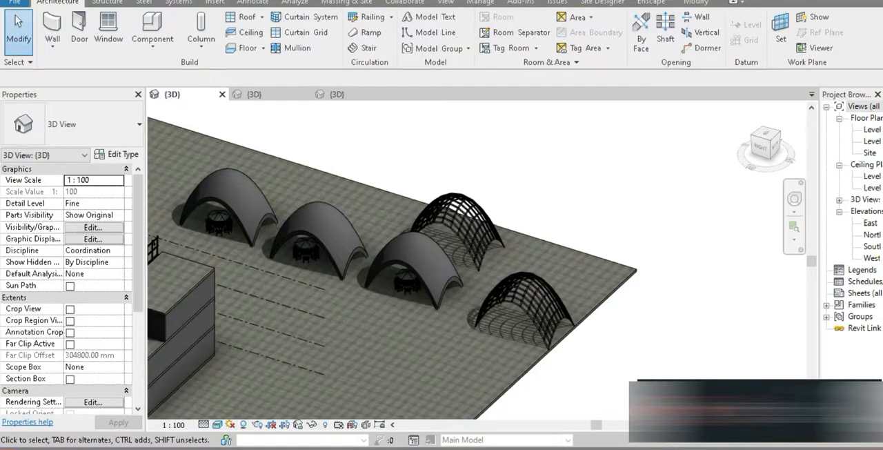
scroll(532, 302, "up", 6)
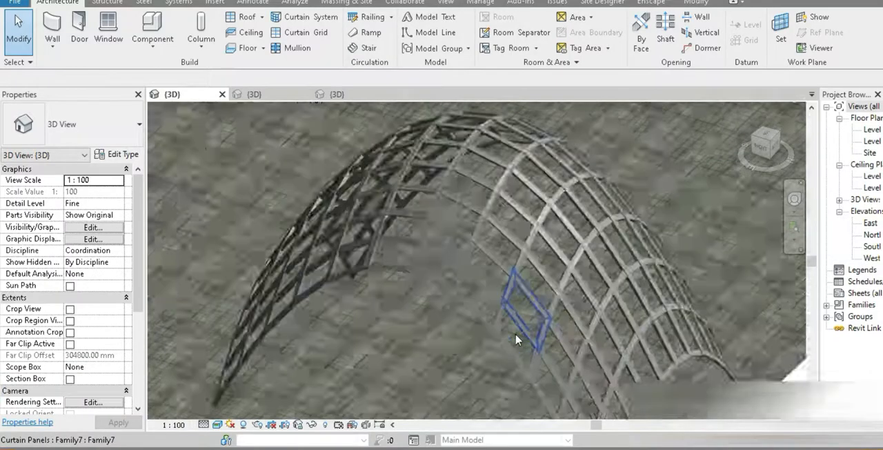
scroll(517, 338, "down", 5)
scroll(441, 276, "down", 3)
middle_click_drag(442, 318, 538, 345)
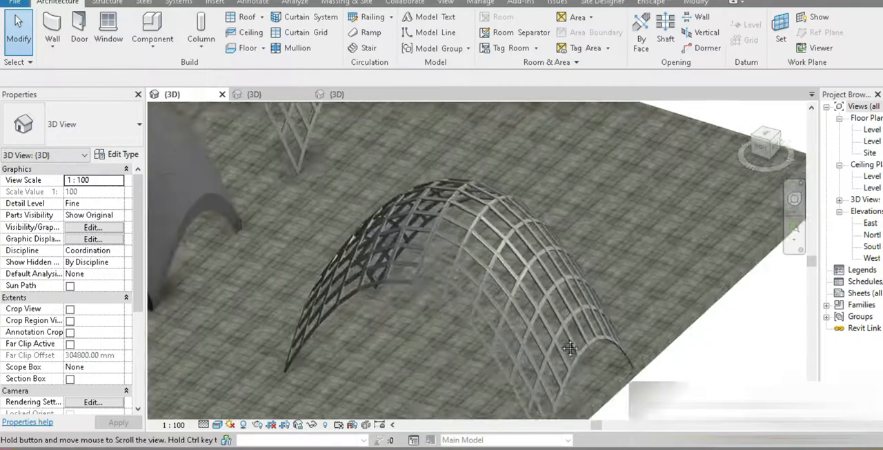
scroll(292, 237, "down", 4)
scroll(292, 236, "down", 3)
scroll(275, 246, "up", 3)
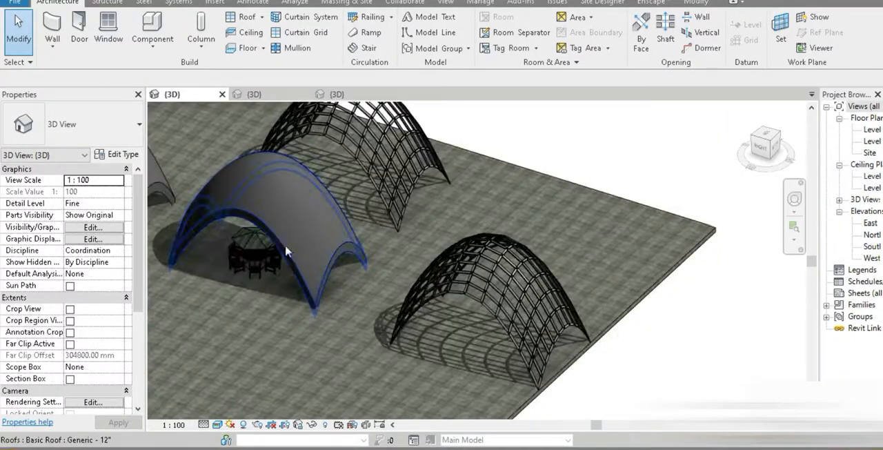
scroll(420, 294, "down", 3)
scroll(349, 295, "up", 3)
- Copy the coffee table set from the nearest solid pavilion to beneath each of the two lattice pavilions
left_click(349, 295)
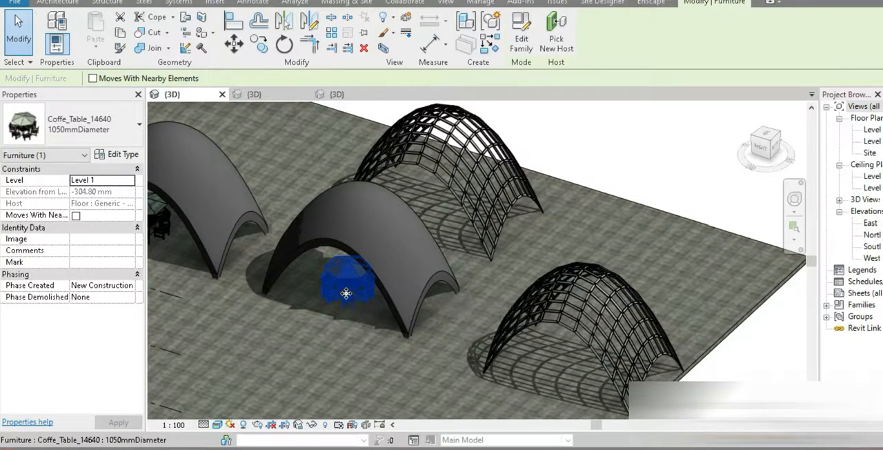
key("c")
key("o")
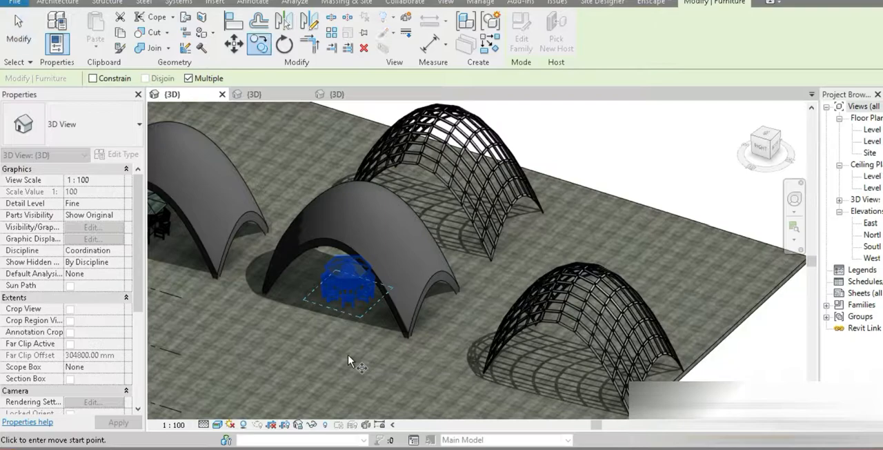
left_click(348, 356)
left_click(445, 252)
middle_click_drag(509, 383, 456, 286)
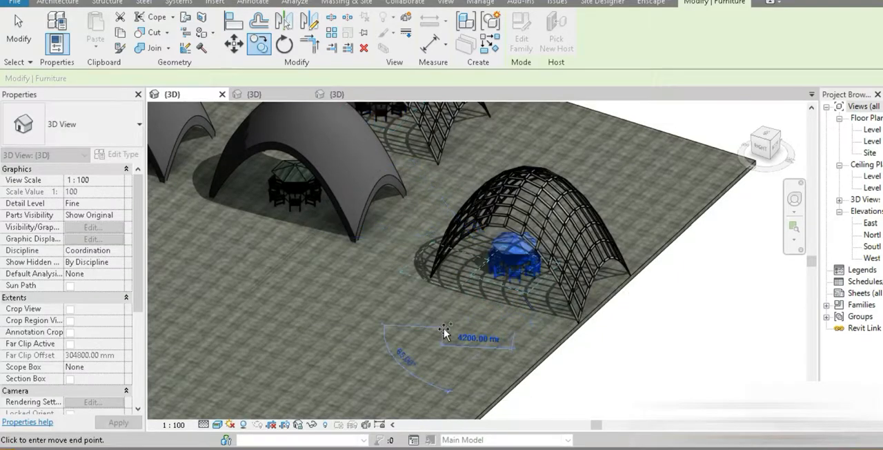
scroll(449, 331, "down", 3)
left_click(22, 34)
- Switch the 3D view to the Hidden Line visual style and select a metal picnic bench near the outdoor grill
scroll(264, 214, "down", 3)
middle_click_drag(264, 214, 695, 341)
scroll(380, 283, "up", 3)
scroll(379, 285, "up", 5)
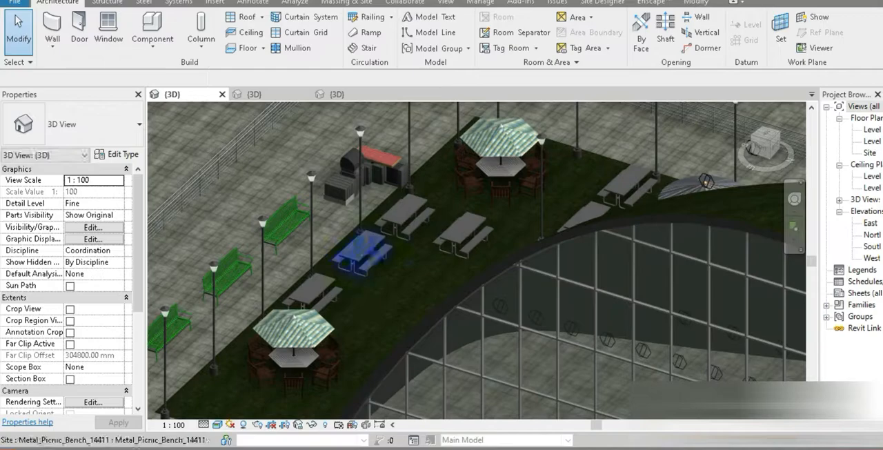
scroll(365, 248, "up", 2)
left_click(217, 425)
left_click(247, 359)
left_click(358, 254)
scroll(361, 260, "down", 4)
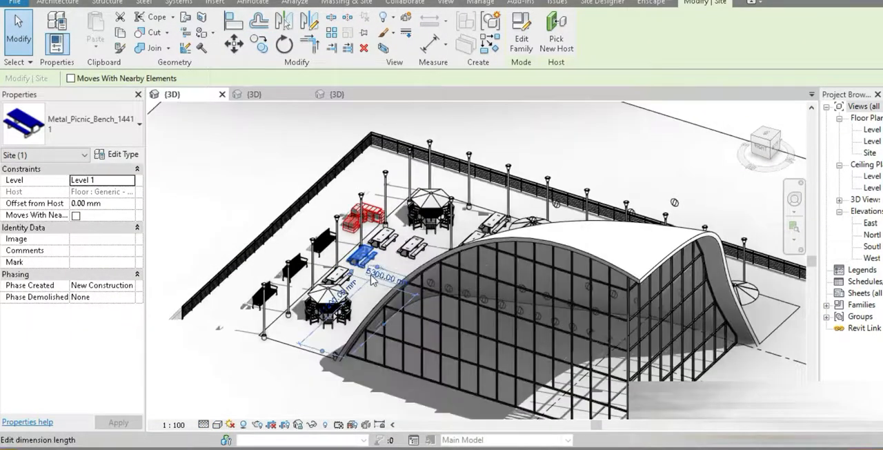
- Copy an Archback metal park bench from beside the outdoor grill area to beside the first solid pavilion and beneath the front lattice pavilion
scroll(380, 211, "up", 6)
scroll(381, 211, "down", 8)
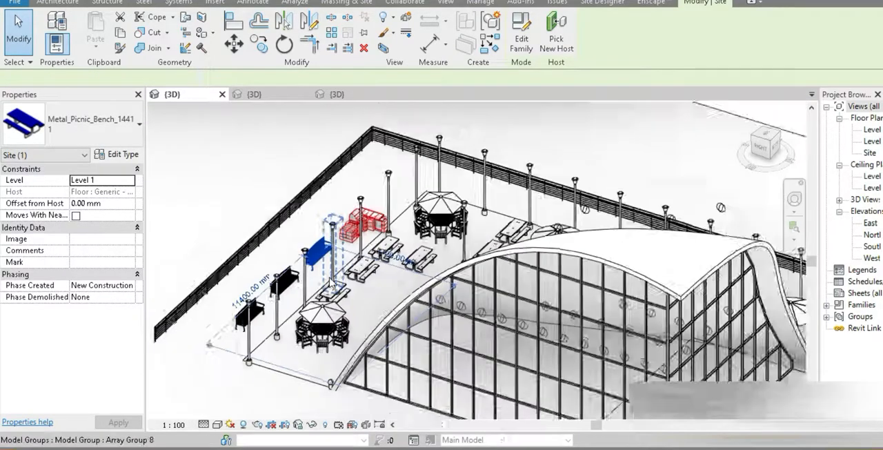
scroll(331, 283, "down", 3)
middle_click_drag(406, 321, 267, 267)
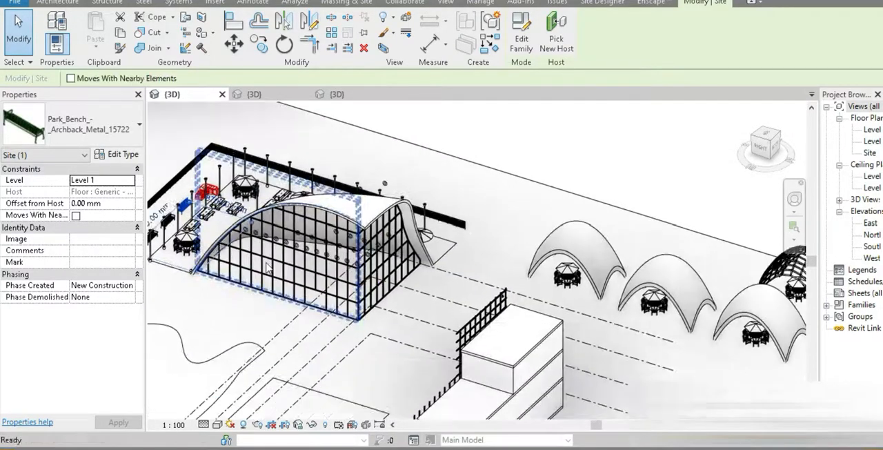
key("m")
key("v")
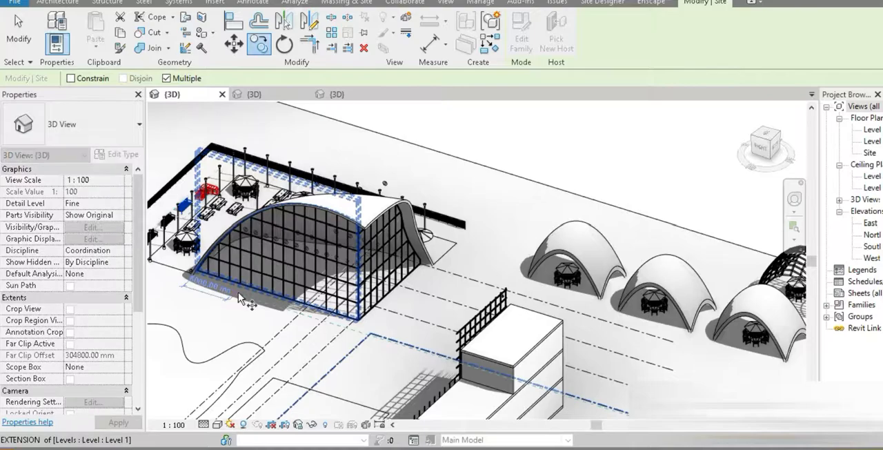
left_click(245, 276)
scroll(610, 351, "up", 4)
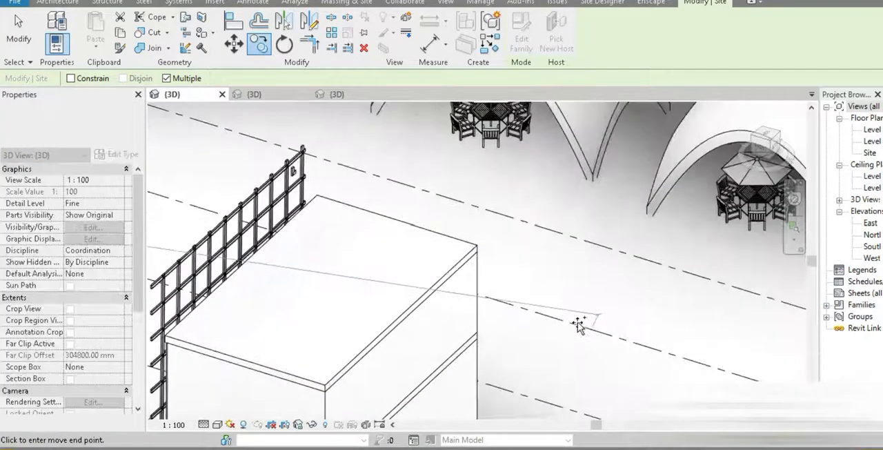
scroll(582, 302, "down", 2)
middle_click_drag(552, 330, 551, 337)
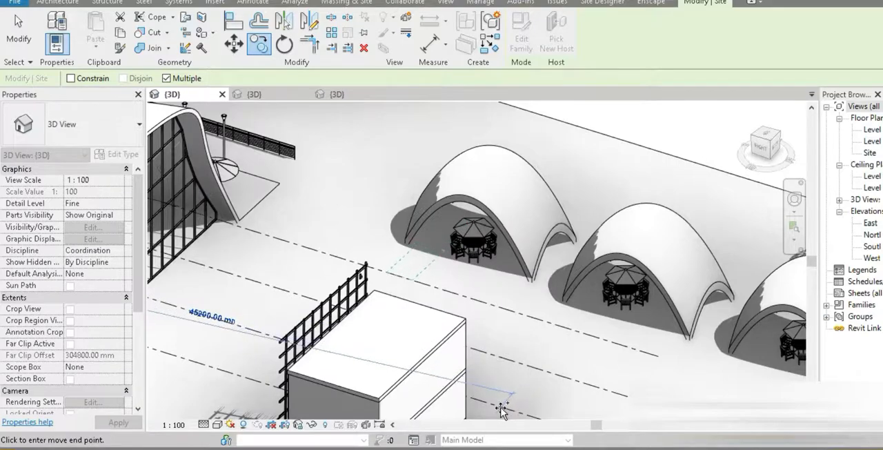
middle_click_drag(562, 362, 459, 335)
middle_click_drag(562, 371, 319, 314)
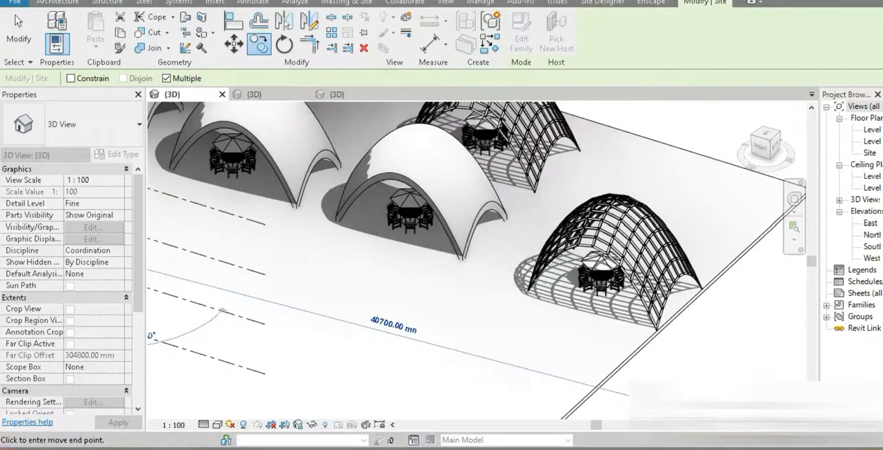
left_click(20, 27)
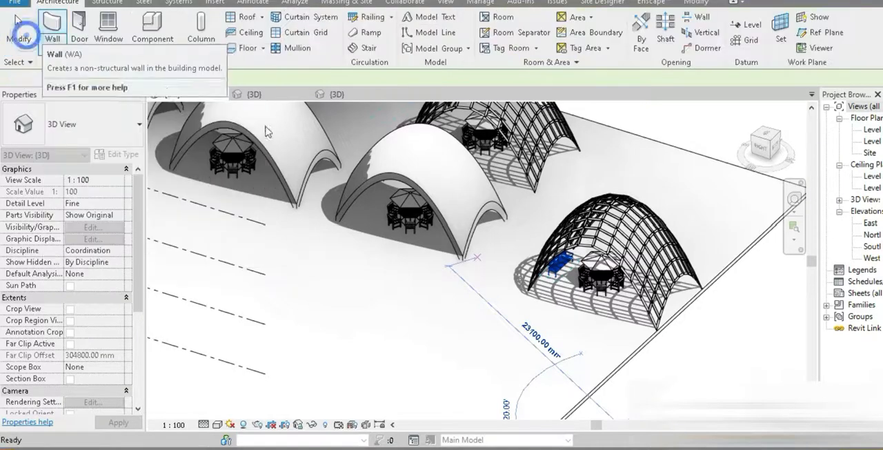
- Inspect the copied benches and coffee table sets around the pavilions, and examine the front lattice pavilion's framing up close
scroll(601, 303, "up", 4)
left_click_drag(600, 303, 611, 301)
scroll(604, 303, "down", 5)
middle_click_drag(545, 287, 548, 261, "shift")
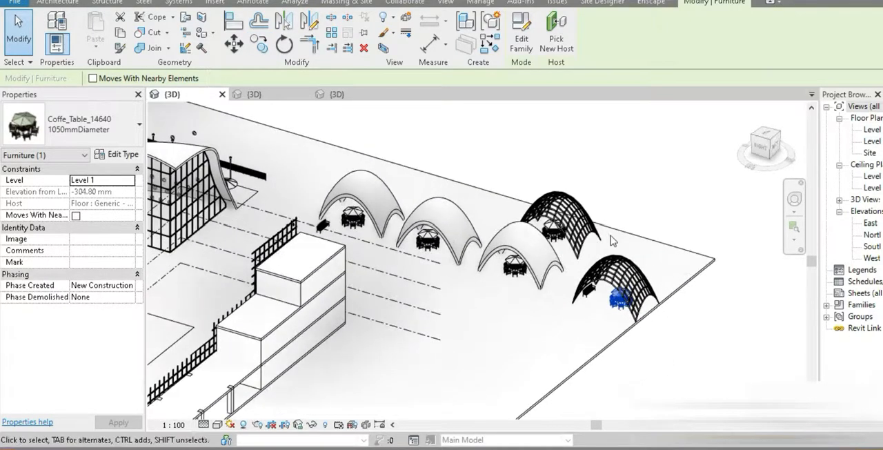
scroll(548, 260, "up", 3)
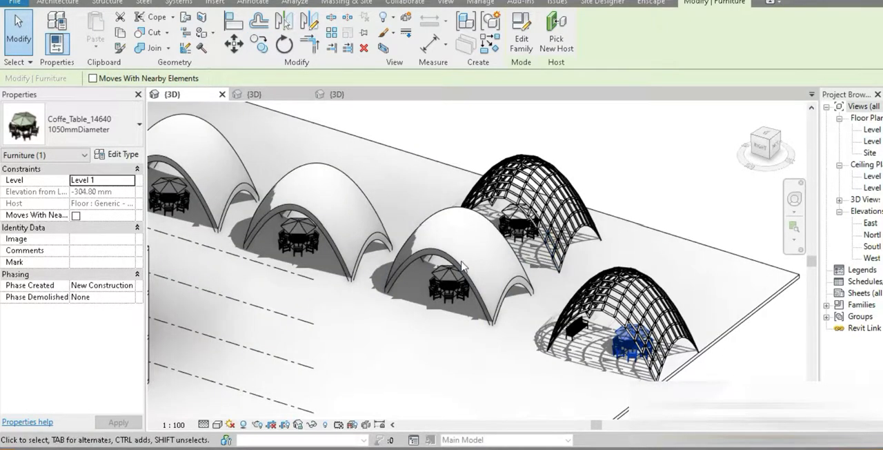
scroll(638, 320, "up", 5)
scroll(638, 320, "up", 6)
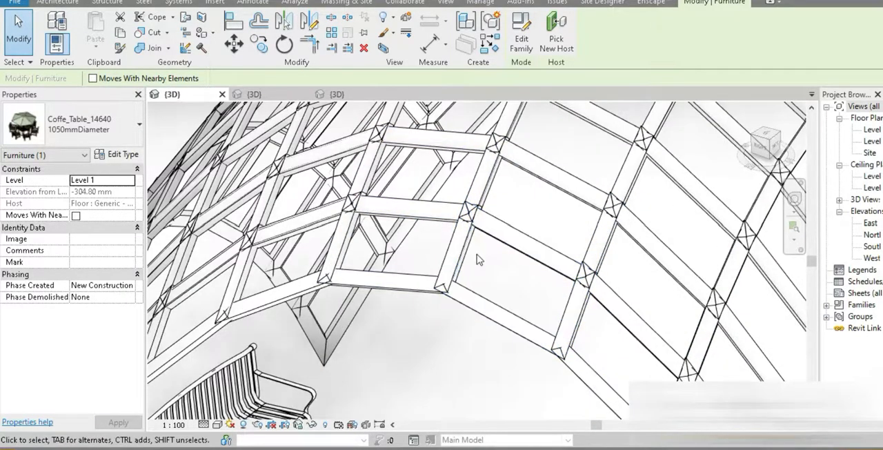
scroll(450, 262, "down", 8)
scroll(450, 262, "down", 5)
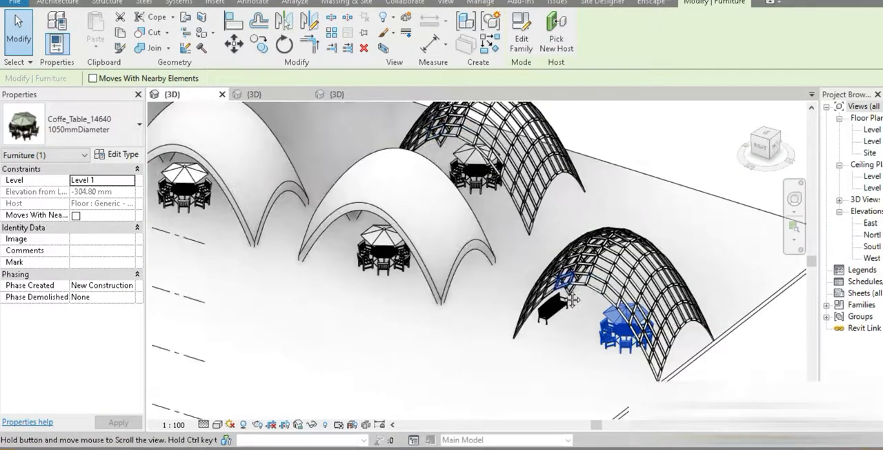